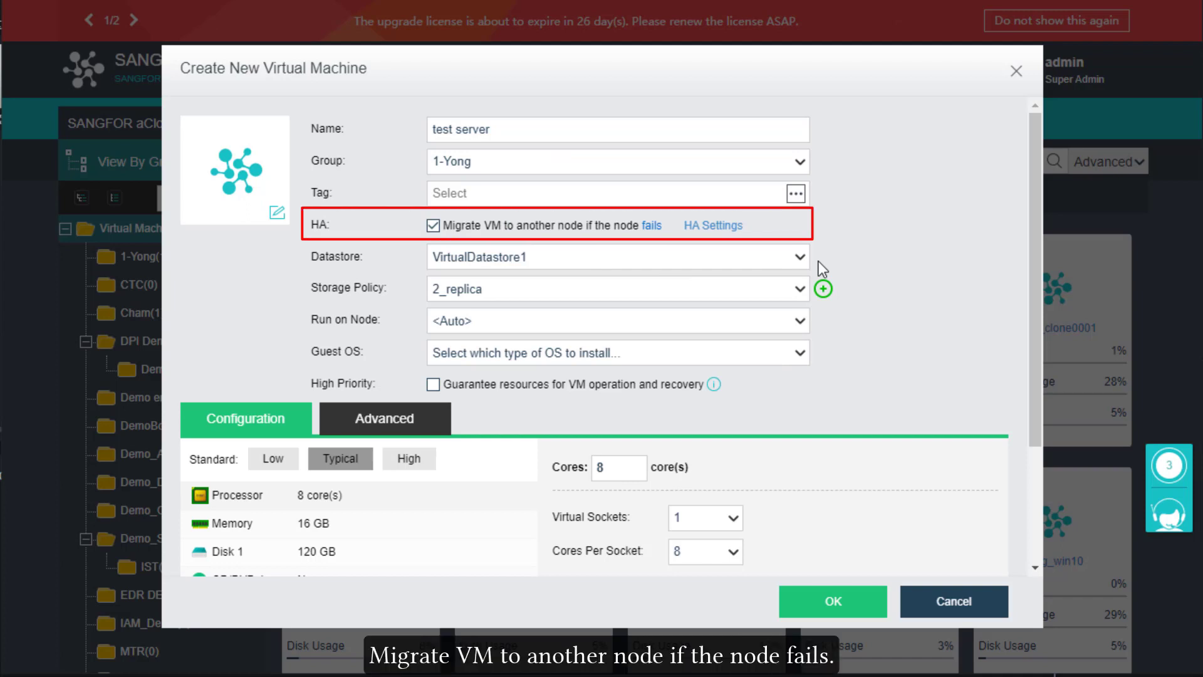
# Review the available datastores, storage policies and run-on nodes for the new virtual machine, keeping VirtualDatastore1, 2_replica and <Auto>.
pyautogui.click(786, 258)
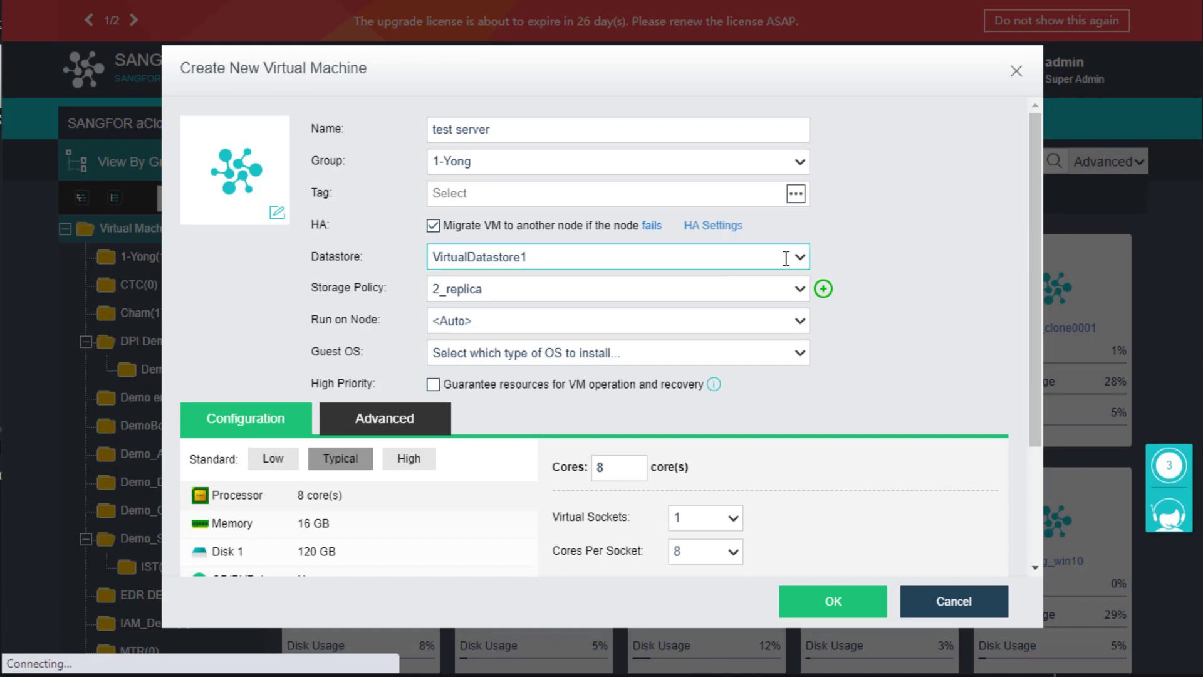
pyautogui.click(788, 259)
pyautogui.click(791, 285)
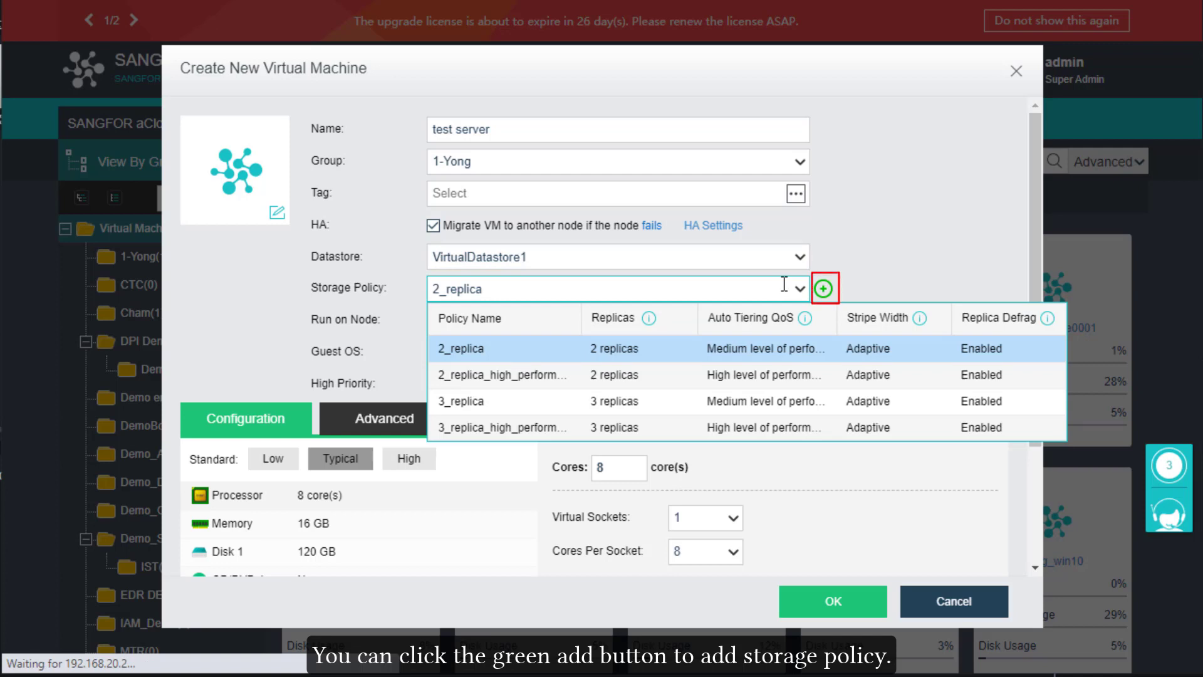
pyautogui.click(784, 284)
pyautogui.click(784, 315)
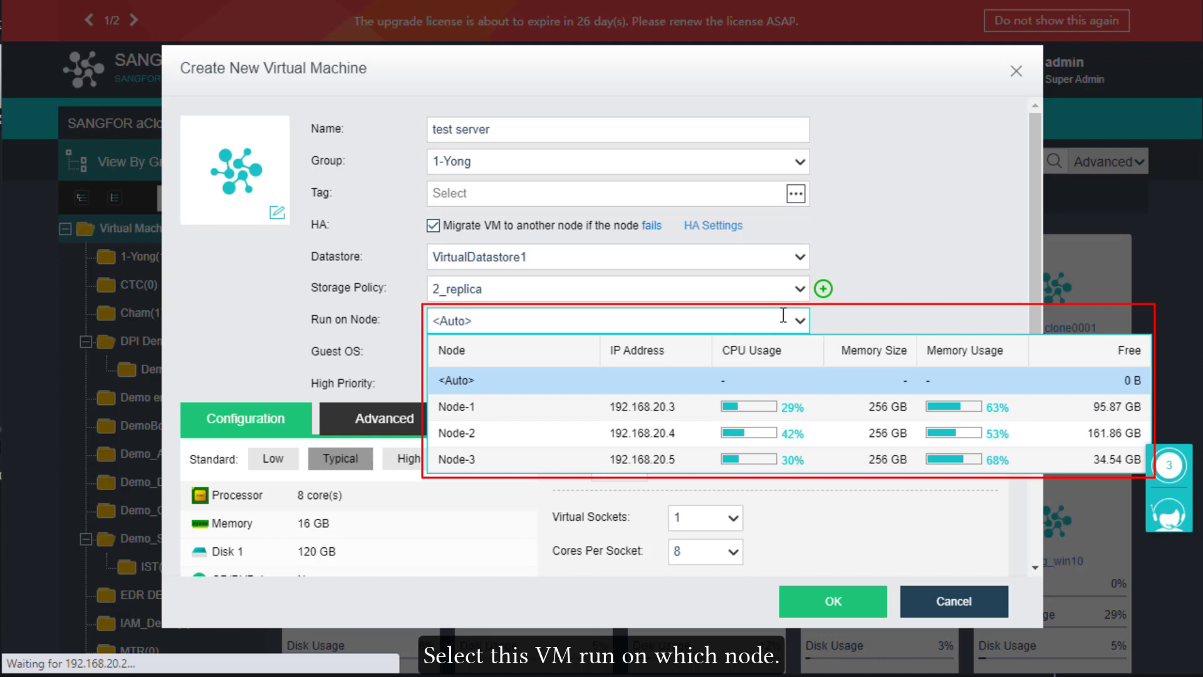
pyautogui.click(783, 315)
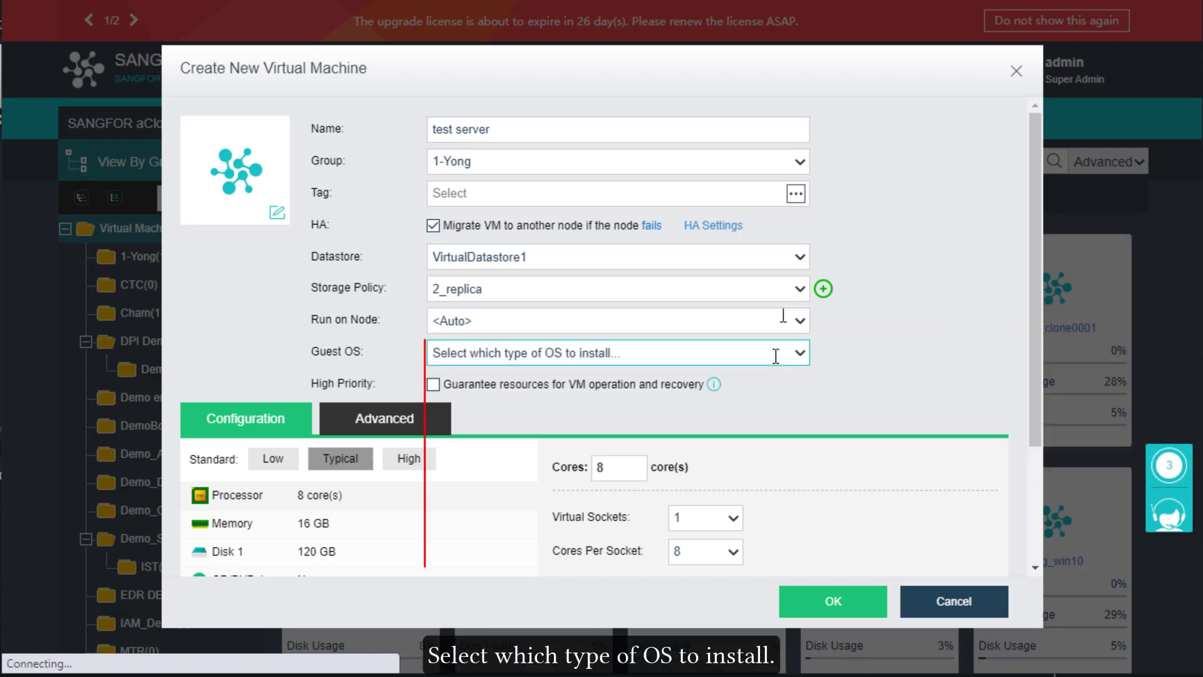
# Set the virtual machine's guest OS to Microsoft Windows 10 64 bit.
pyautogui.click(777, 353)
pyautogui.scroll(-4, 730, 438)
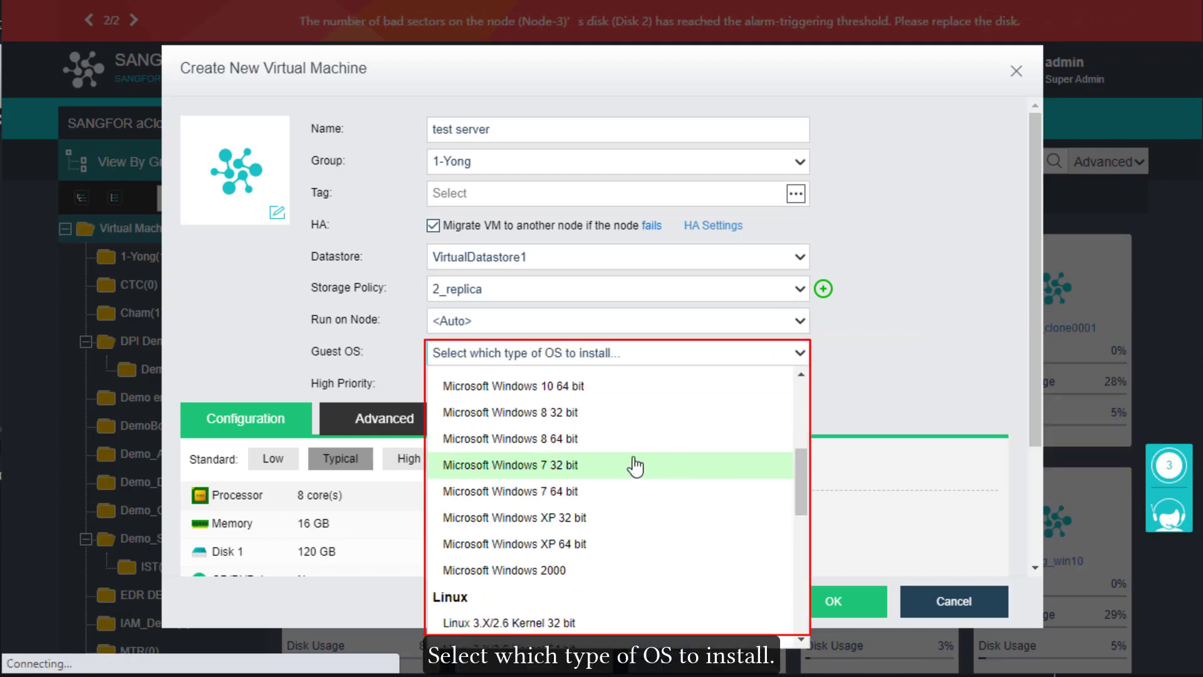
pyautogui.scroll(4, 630, 465)
pyautogui.scroll(-3, 607, 483)
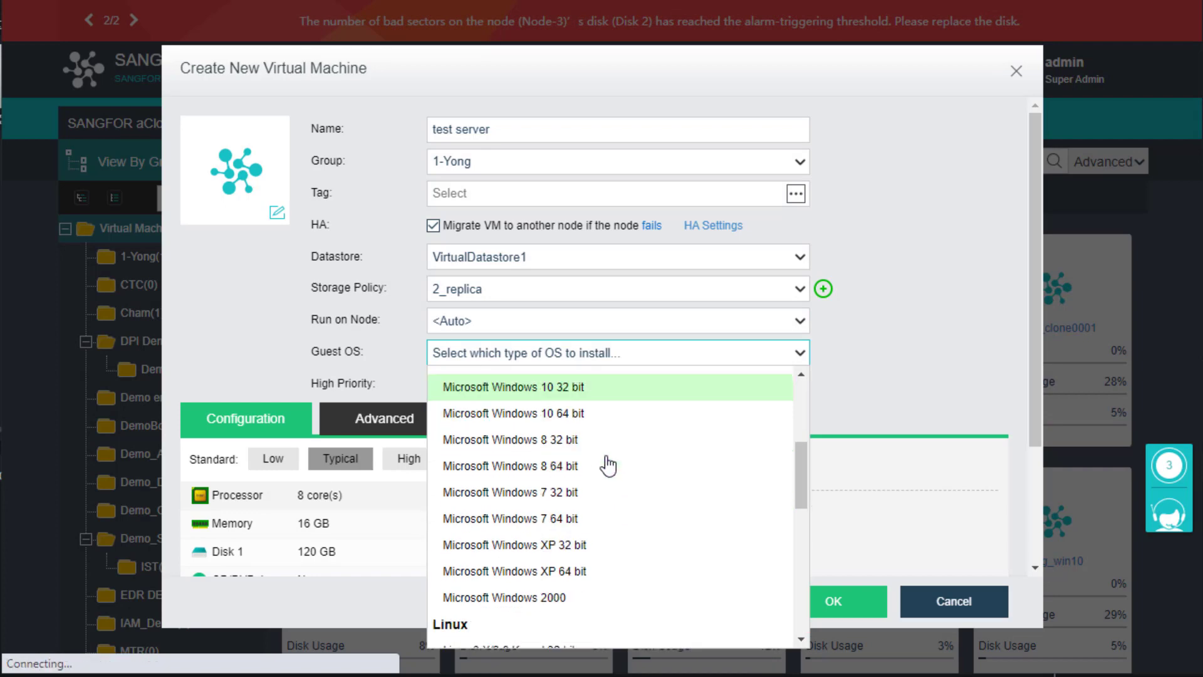
pyautogui.scroll(6, 608, 462)
pyautogui.click(586, 574)
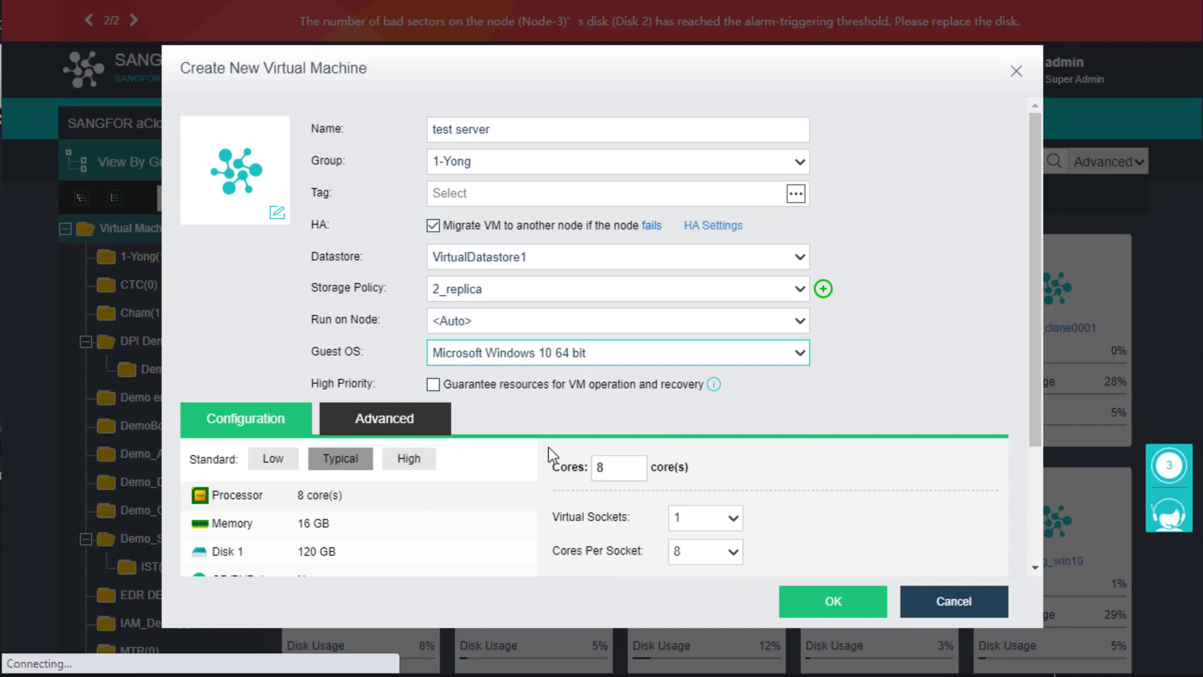
# Compare the Low and Typical hardware standards and choose High for the virtual machine.
pyautogui.scroll(-2, 547, 447)
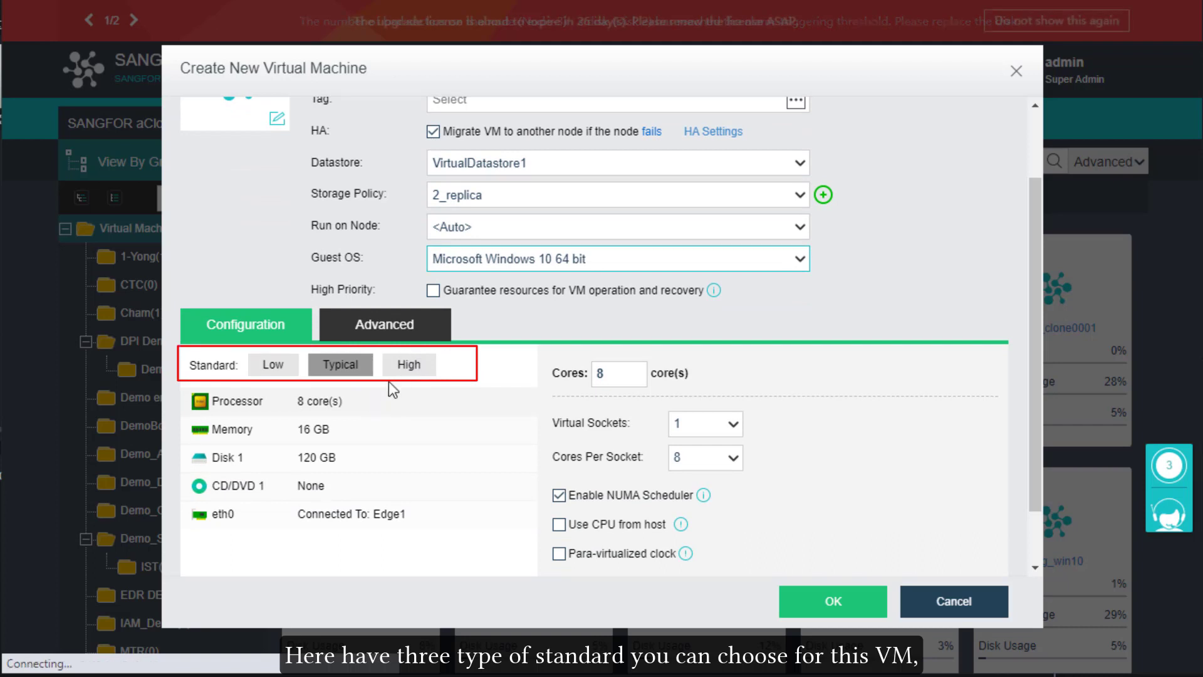
pyautogui.click(275, 368)
pyautogui.click(337, 367)
pyautogui.click(408, 367)
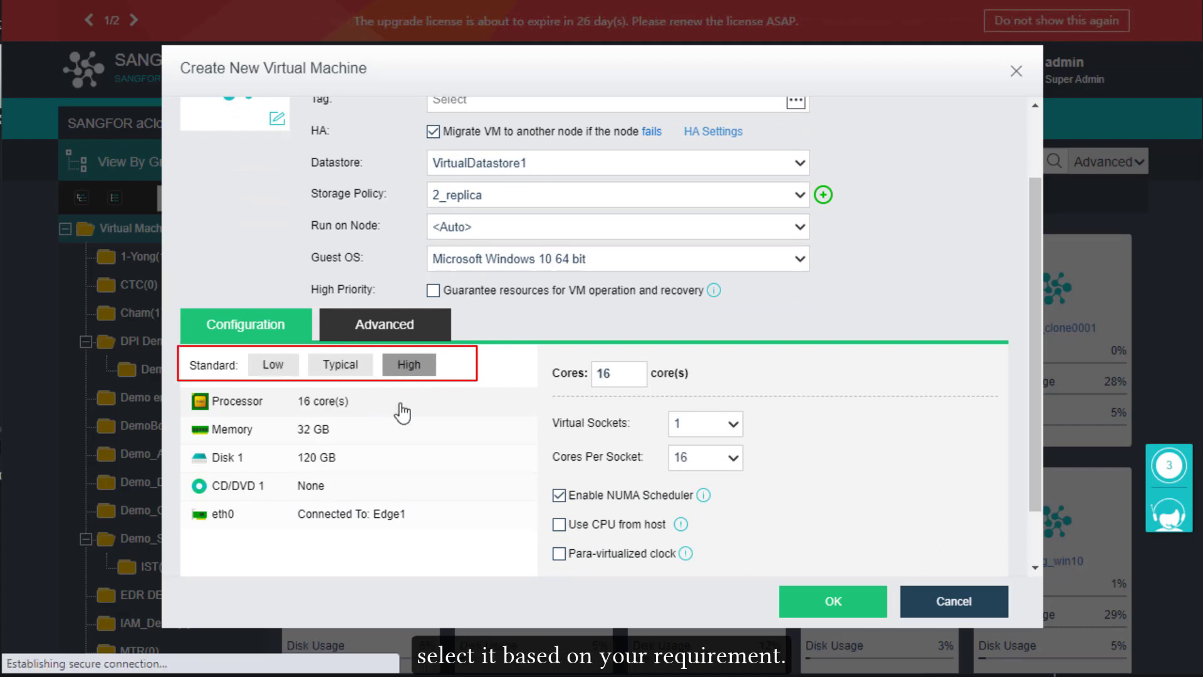
# Examine the memory, Disk 1, CD/DVD 1 and eth0 network adapter settings of the virtual machine.
pyautogui.click(403, 431)
pyautogui.click(407, 464)
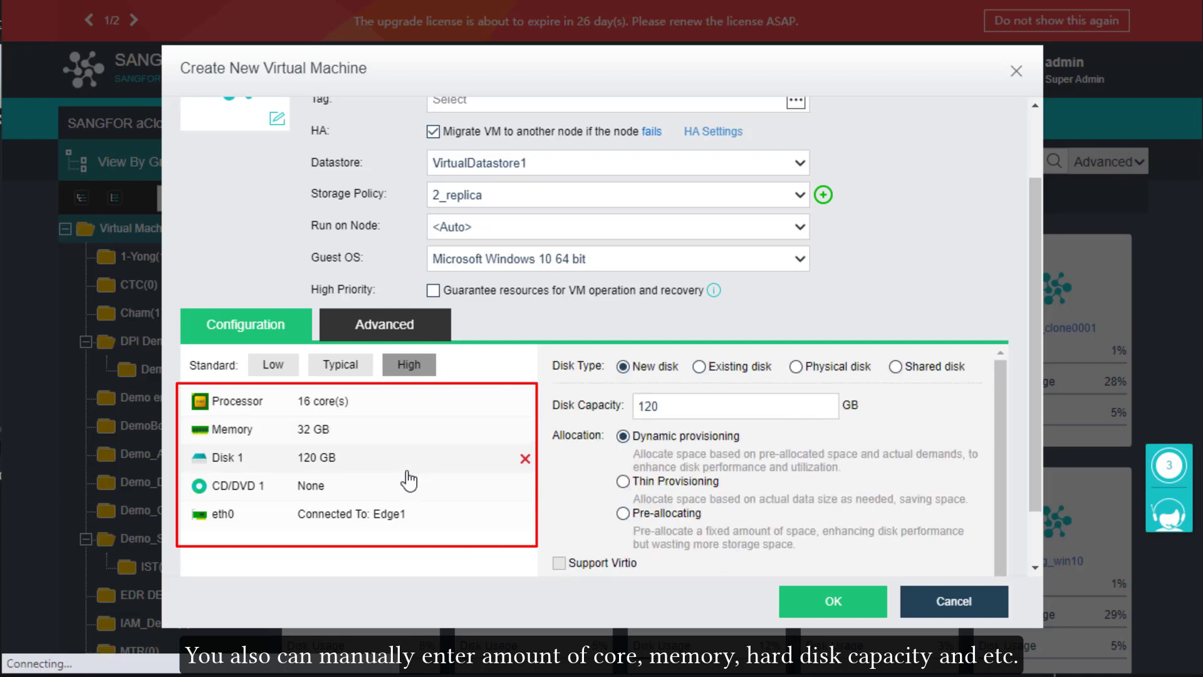
pyautogui.scroll(-1, 634, 490)
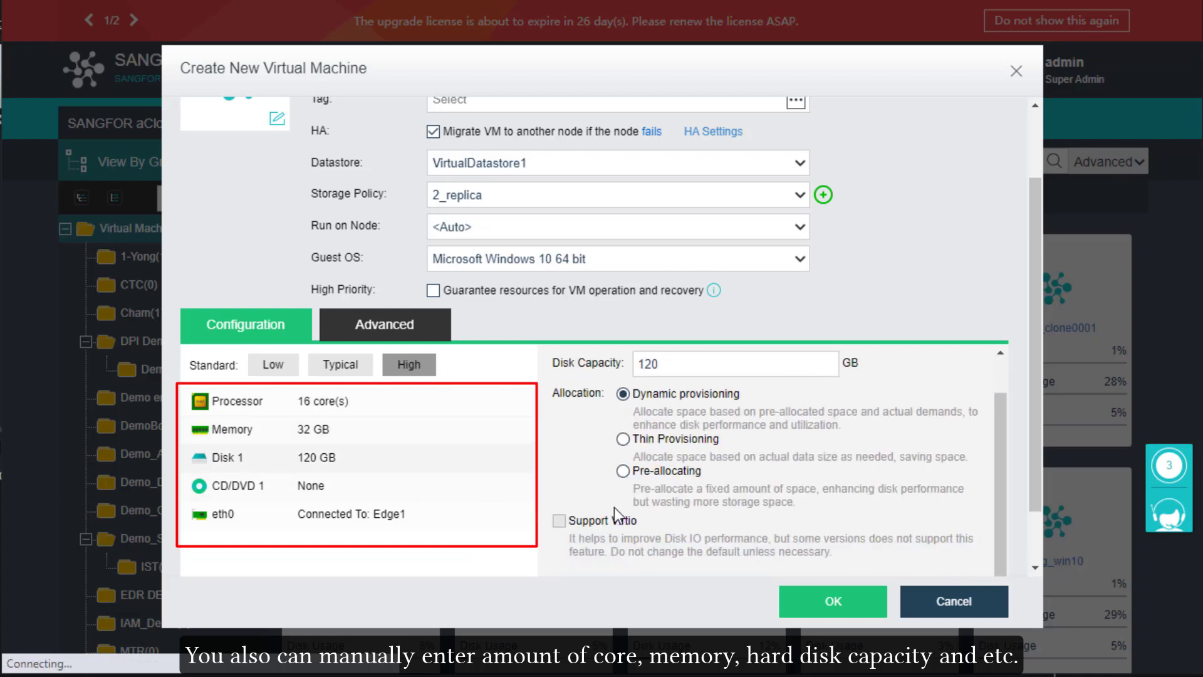
pyautogui.scroll(1, 627, 495)
pyautogui.click(434, 494)
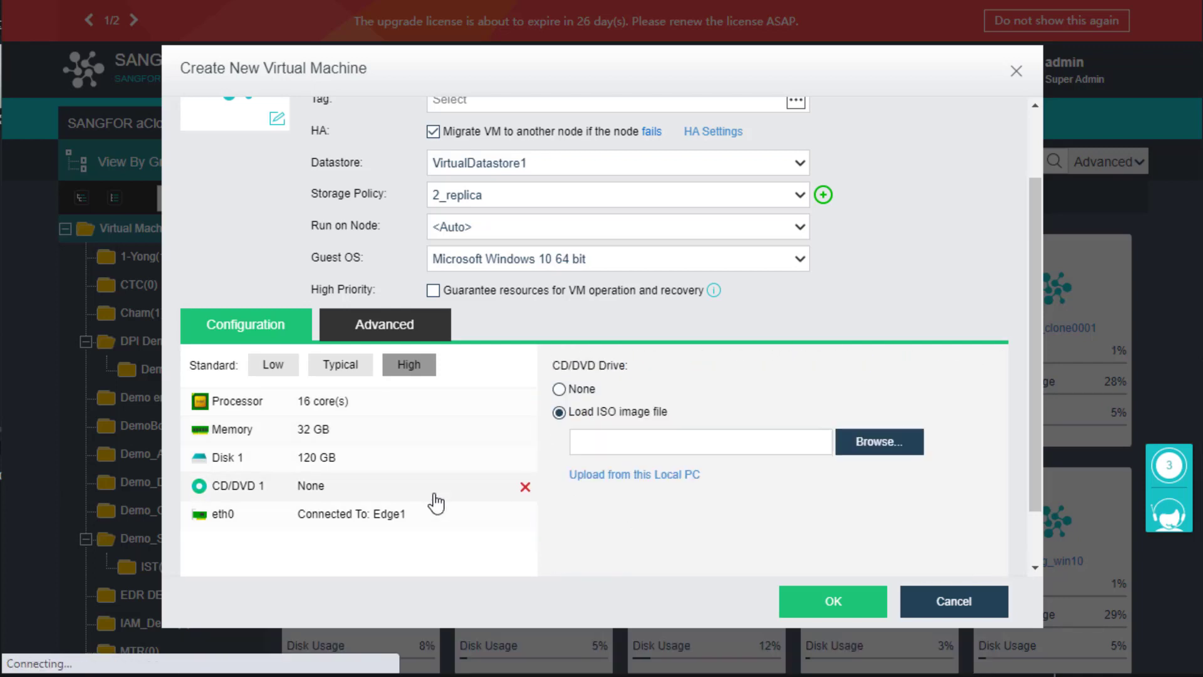
pyautogui.click(430, 525)
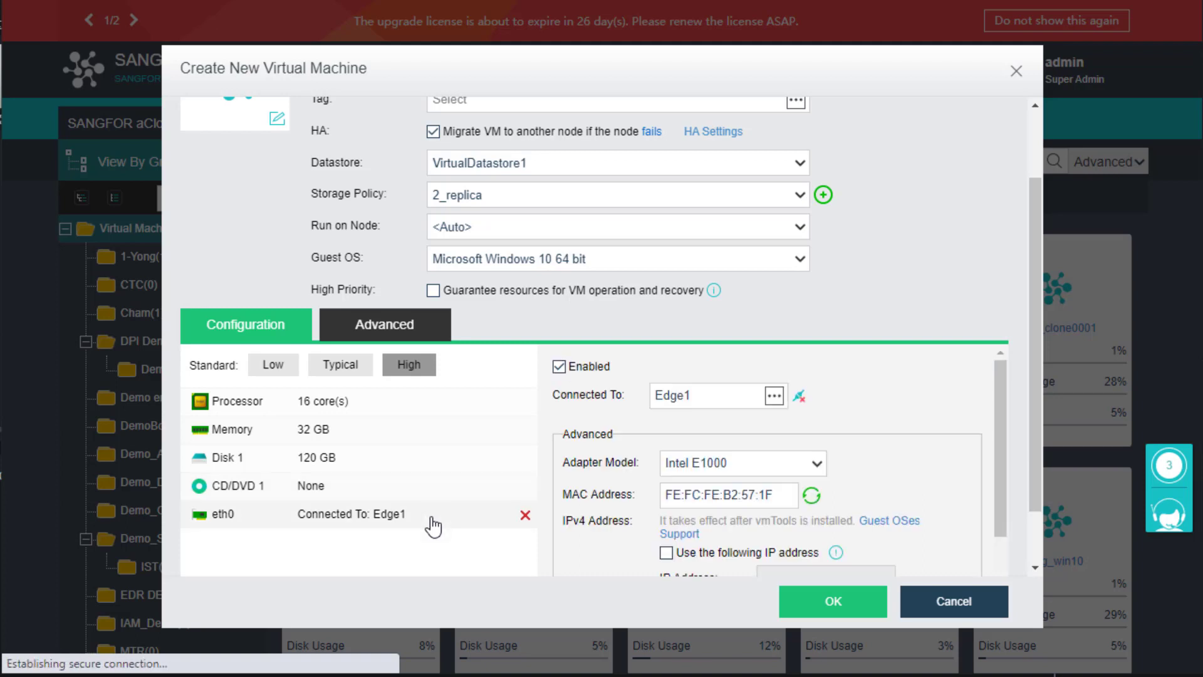
pyautogui.scroll(-2, 607, 509)
pyautogui.scroll(2, 606, 507)
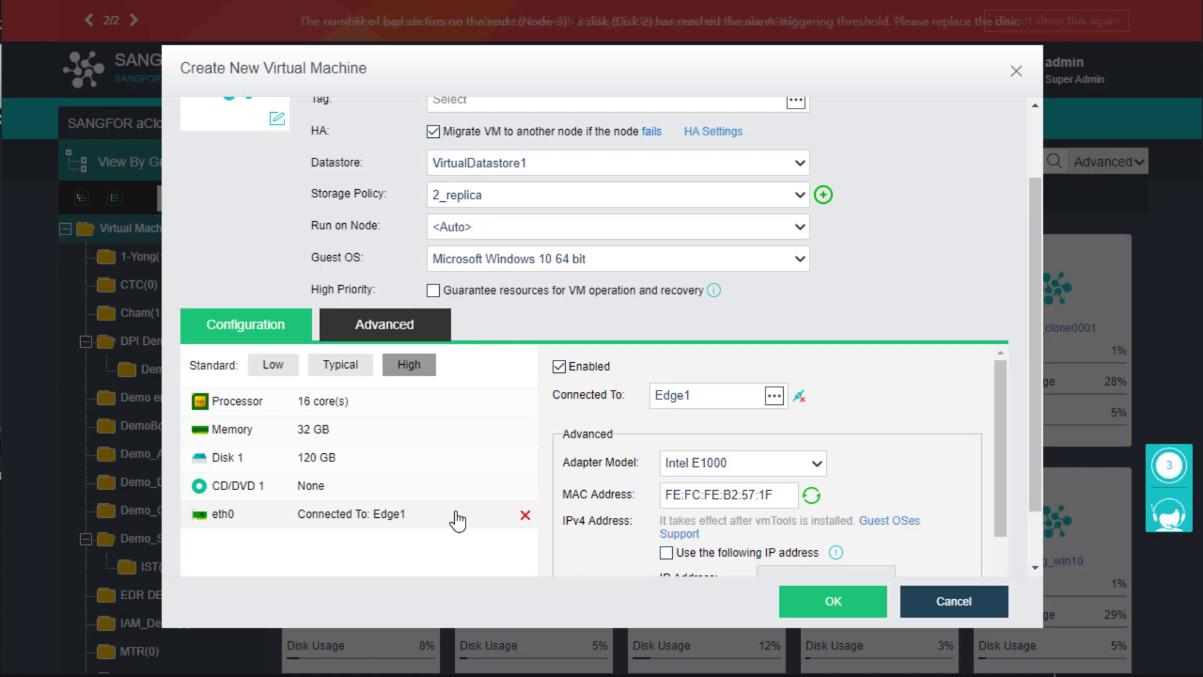
# Examine the other hardware settings, including BIOS POST time, and the types of extra hardware that can be added.
pyautogui.scroll(-1, 458, 520)
pyautogui.scroll(-2, 457, 521)
pyautogui.click(334, 520)
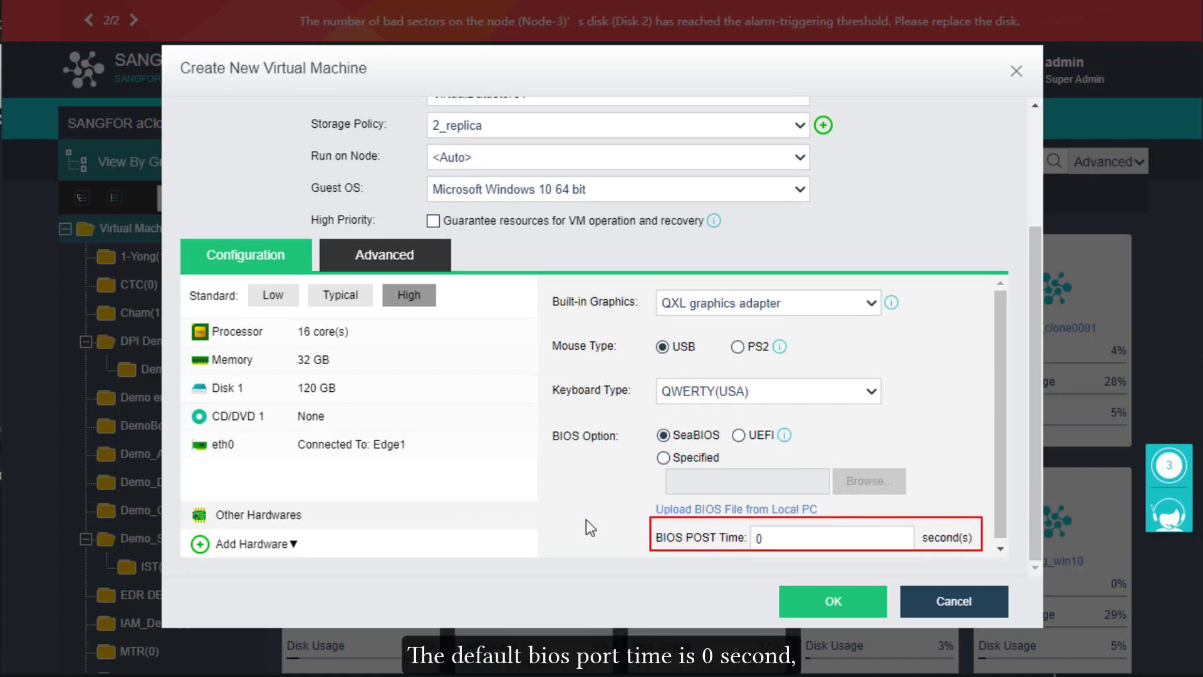
pyautogui.click(269, 545)
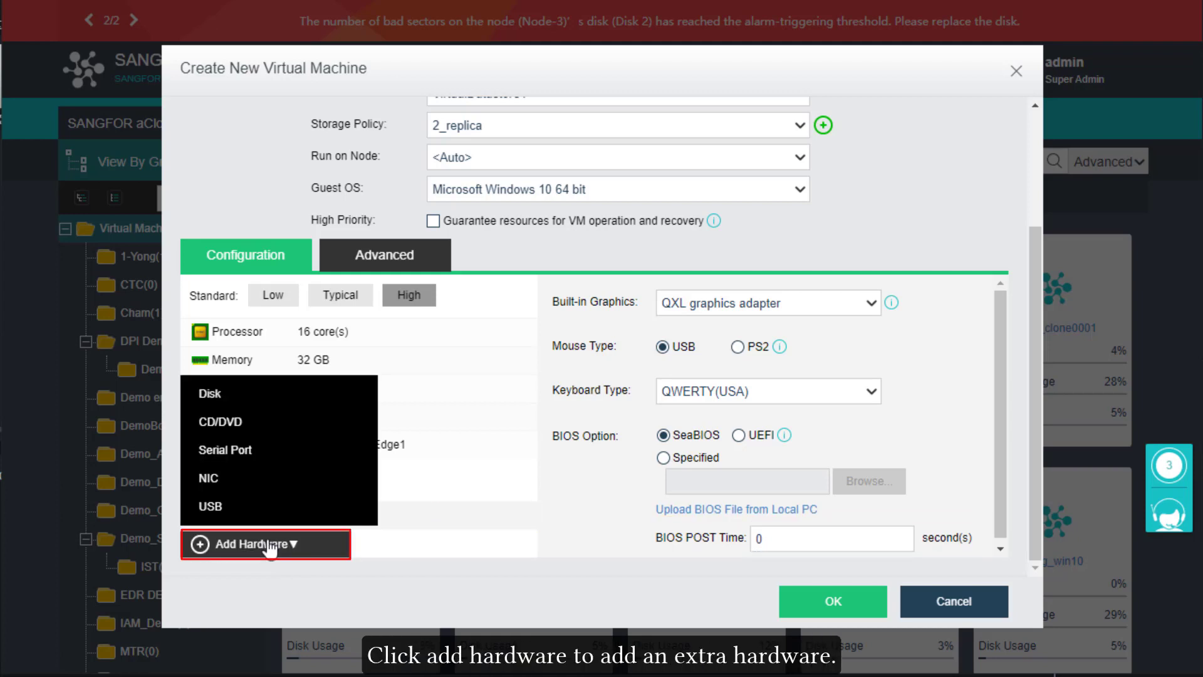
pyautogui.click(270, 549)
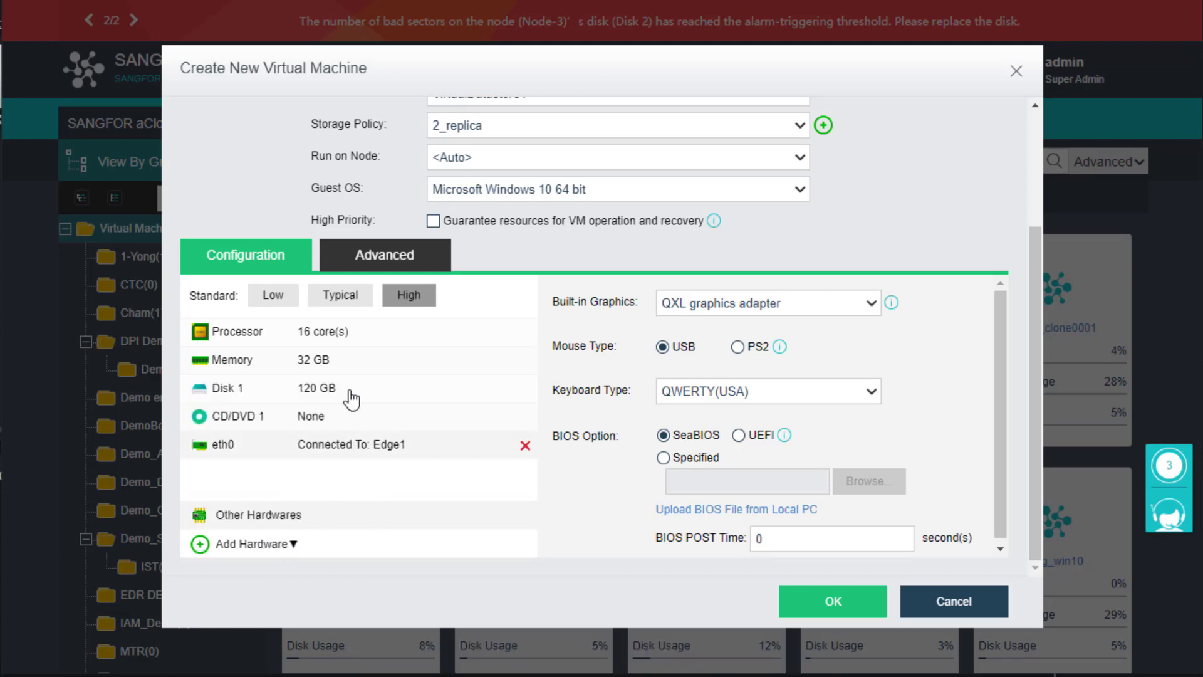
# Review the advanced and debugging options, keep their defaults, and create the virtual machine.
pyautogui.click(397, 269)
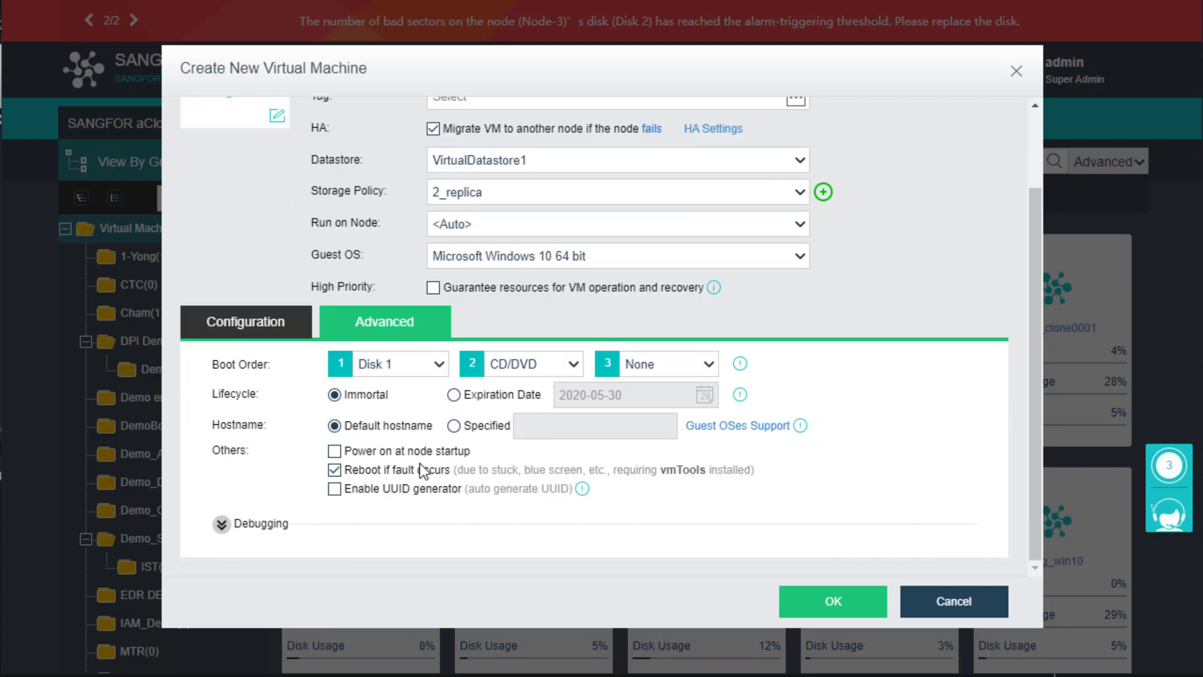
pyautogui.click(275, 523)
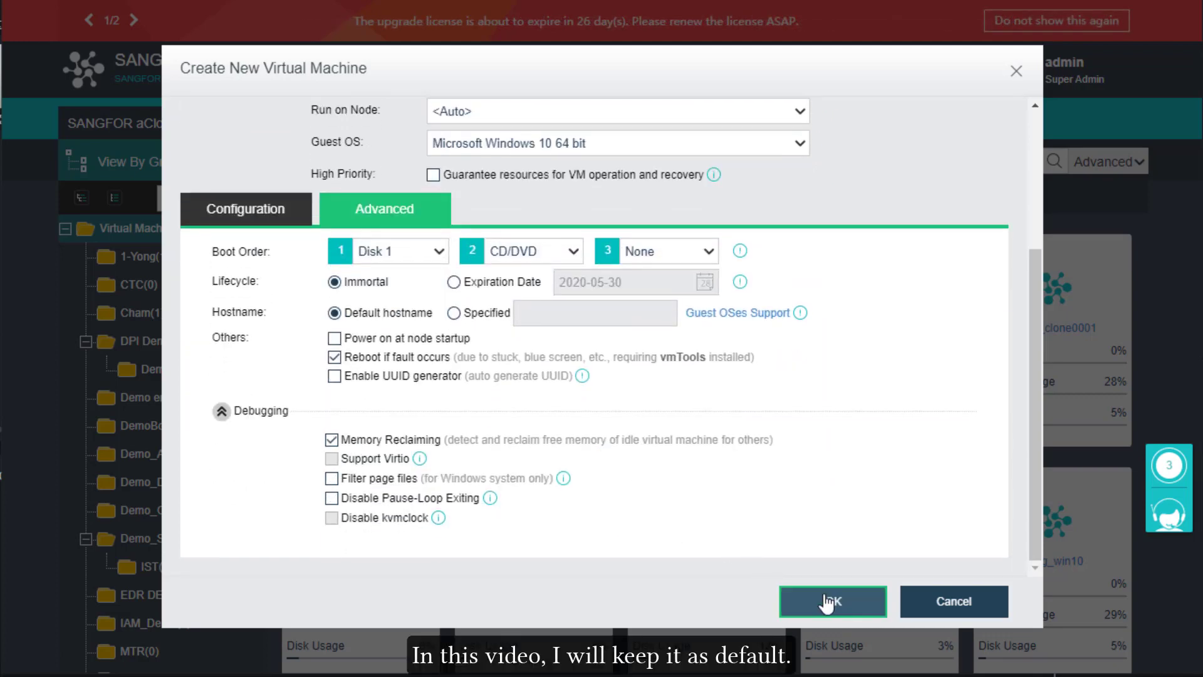
pyautogui.scroll(4, 835, 509)
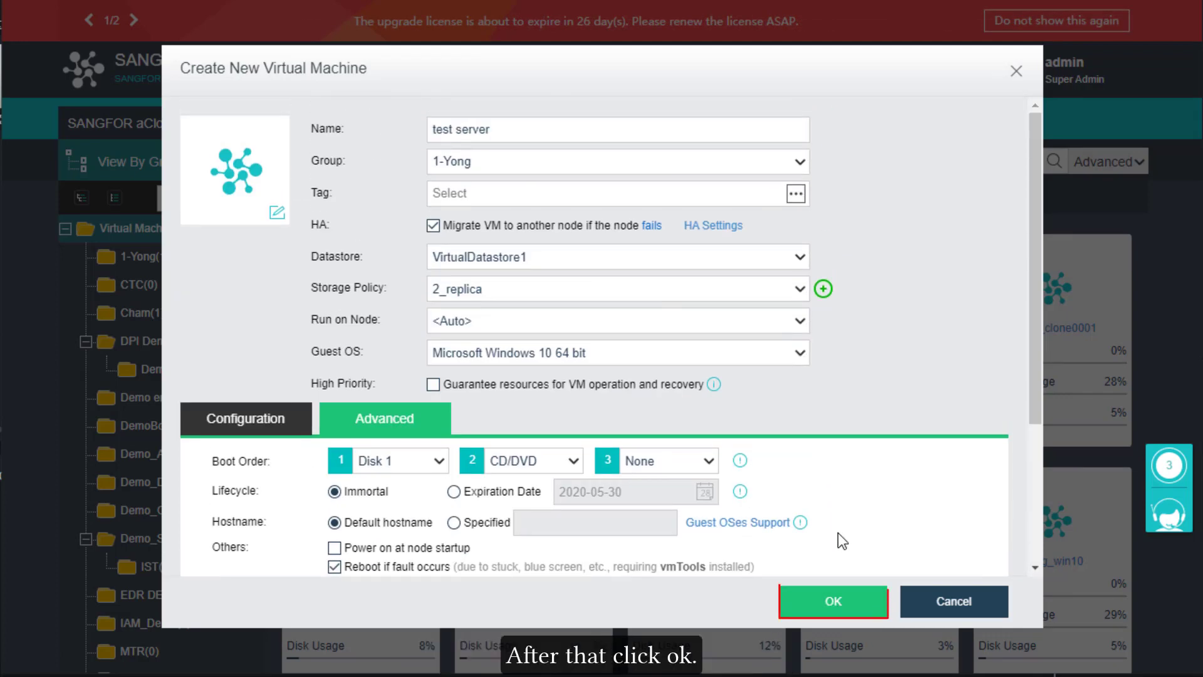
pyautogui.click(838, 602)
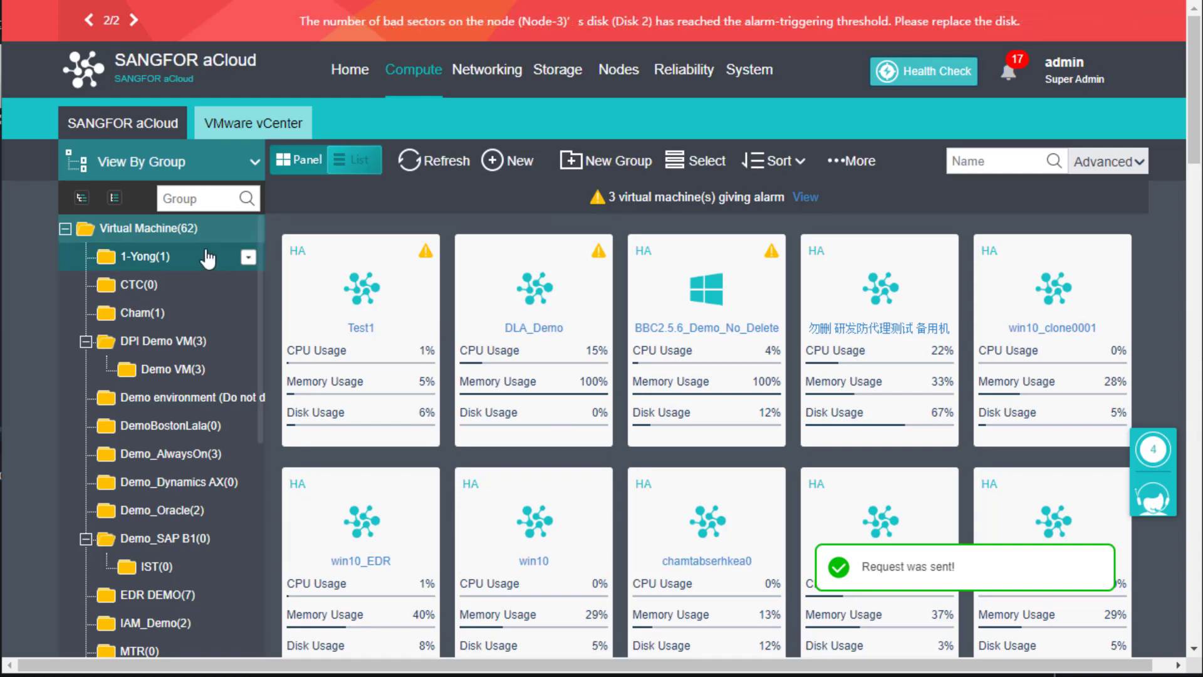
# Open the 1-Yong group and launch the OS installation for the test server virtual machine.
pyautogui.click(146, 262)
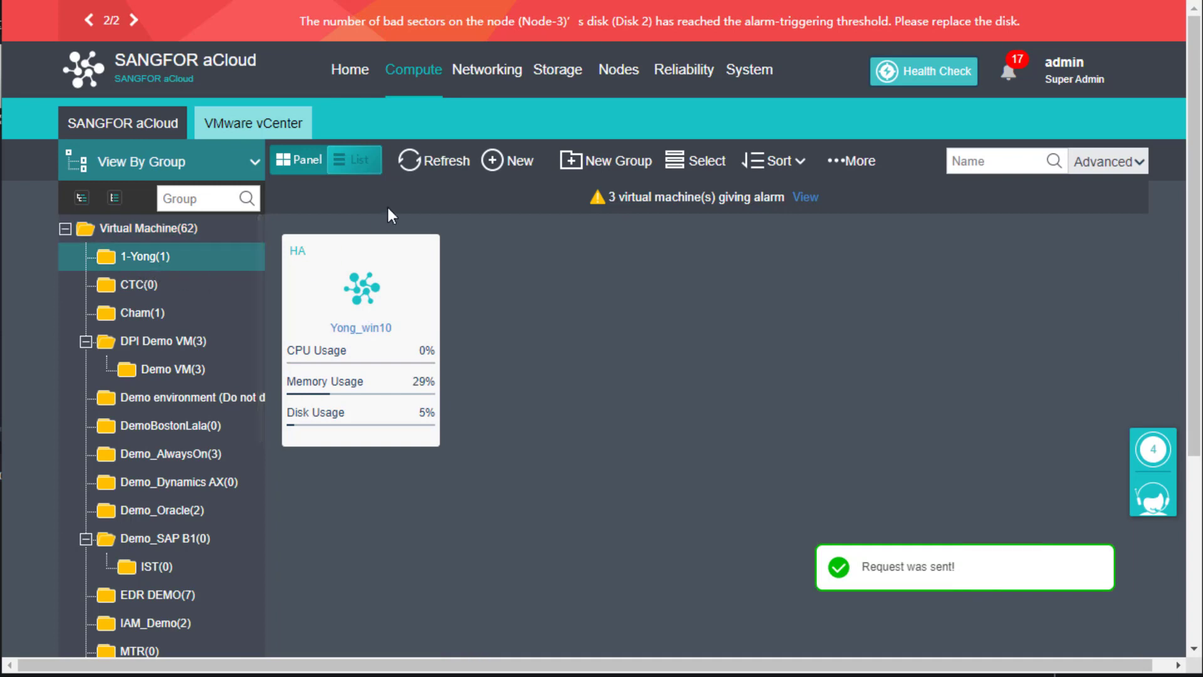
pyautogui.click(405, 181)
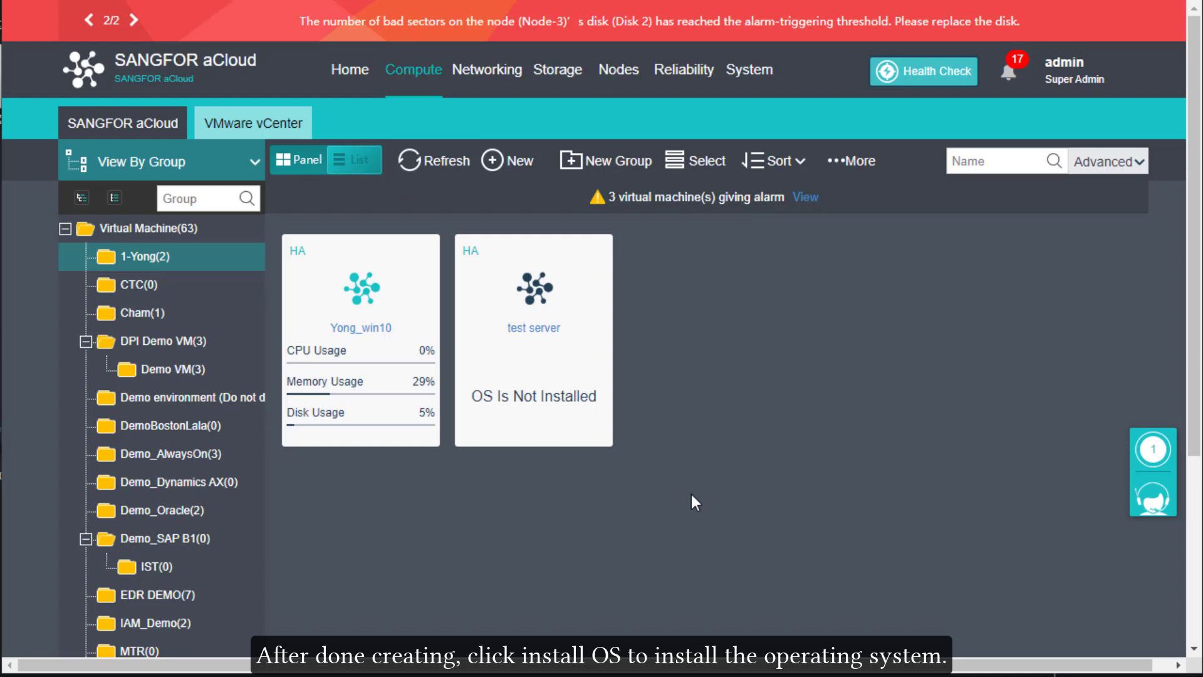
pyautogui.moveTo(540, 384)
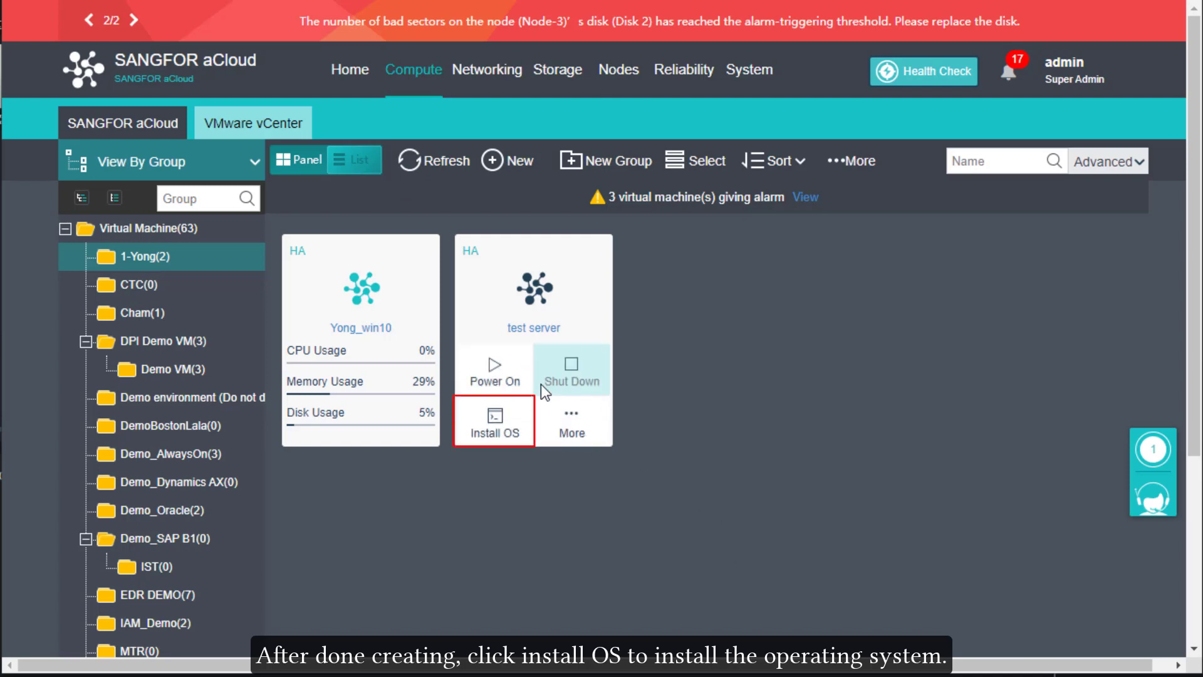
pyautogui.click(514, 428)
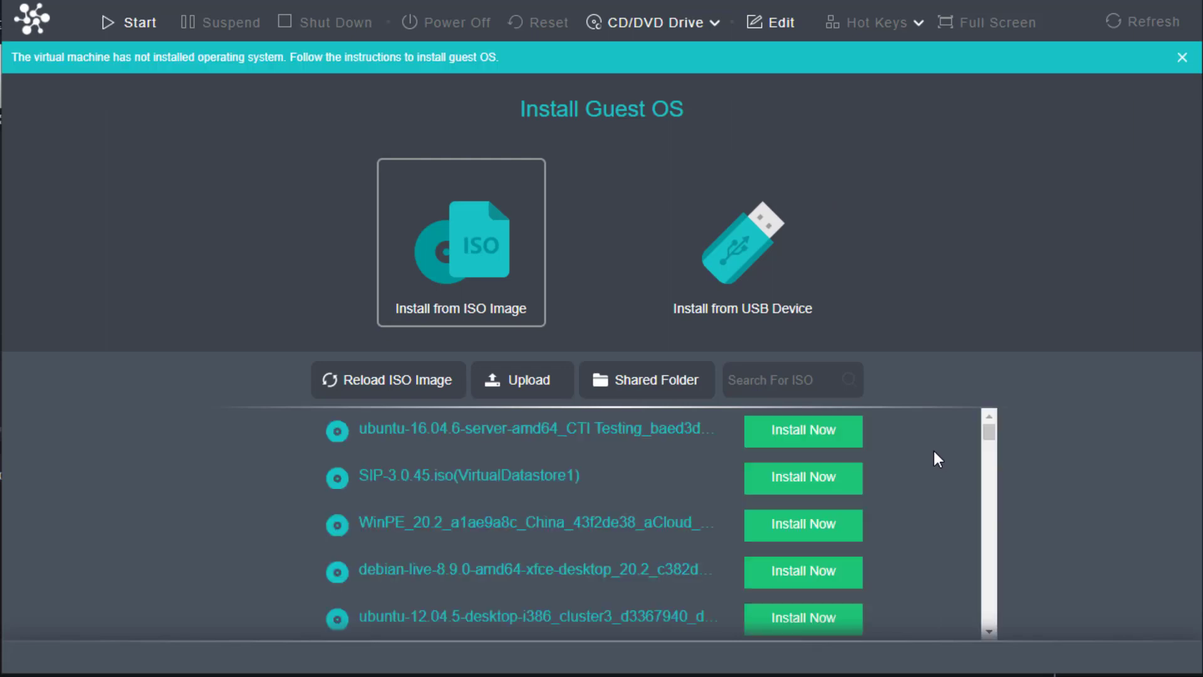
# Find the en_windows_10_pro_10240_x64_dvd ISO image and start installing the guest OS from it.
pyautogui.scroll(-3, 587, 446)
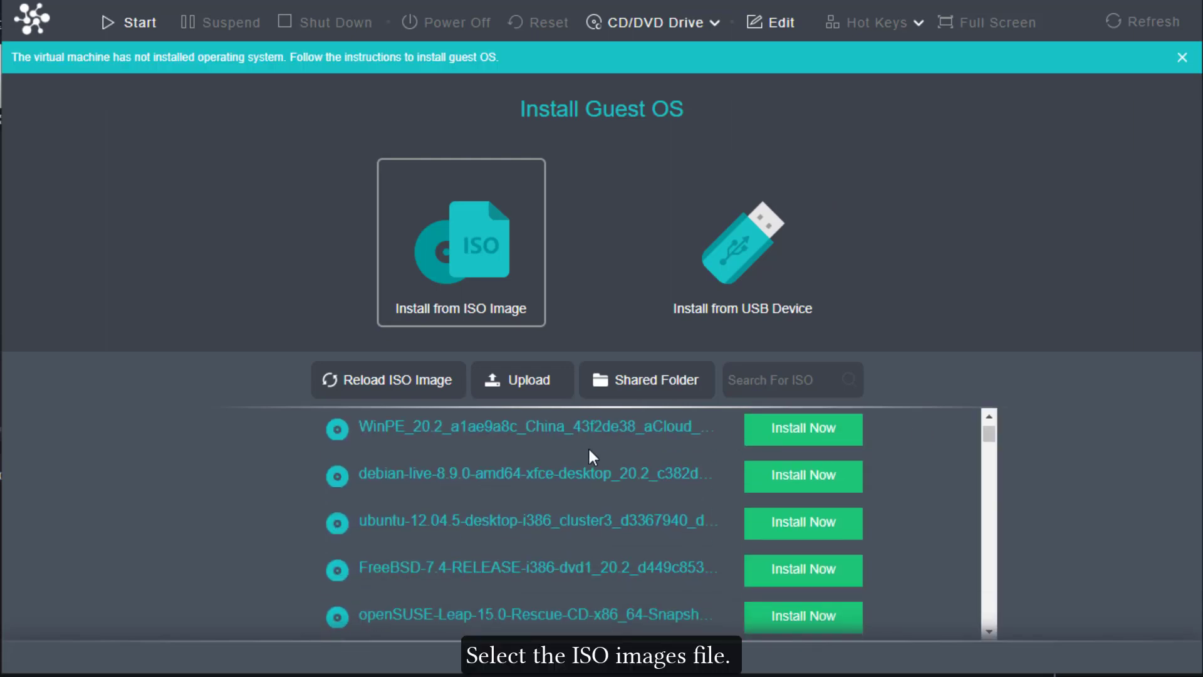
pyautogui.scroll(-4, 588, 446)
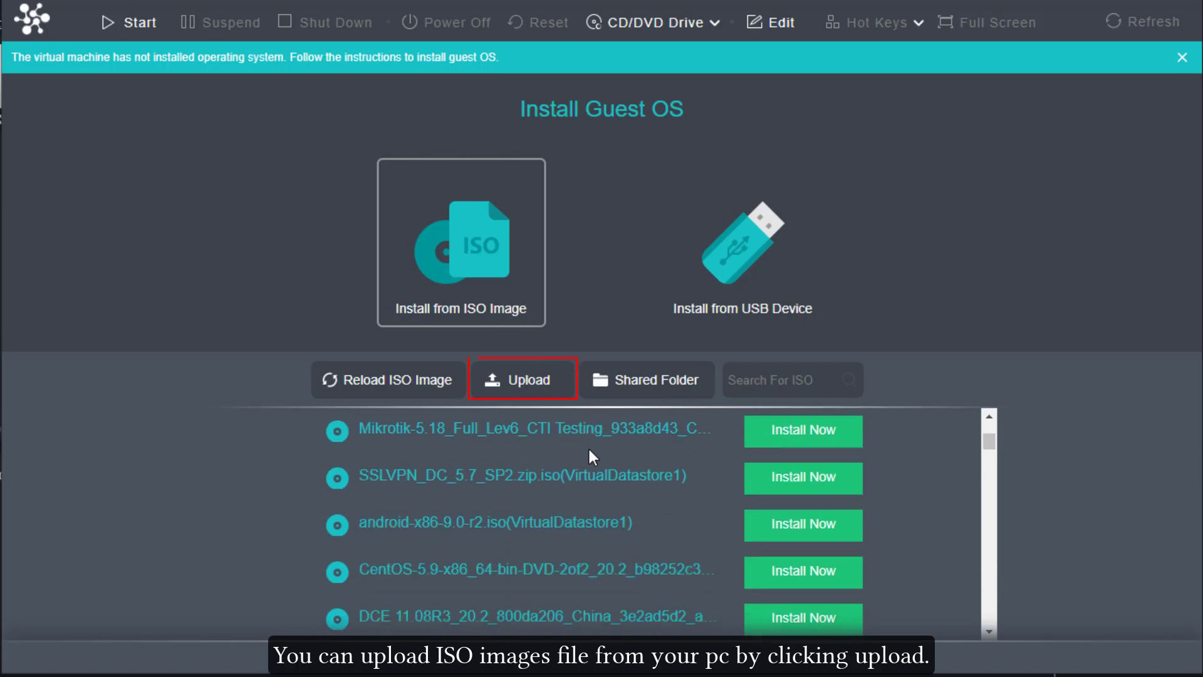
pyautogui.scroll(-4, 588, 446)
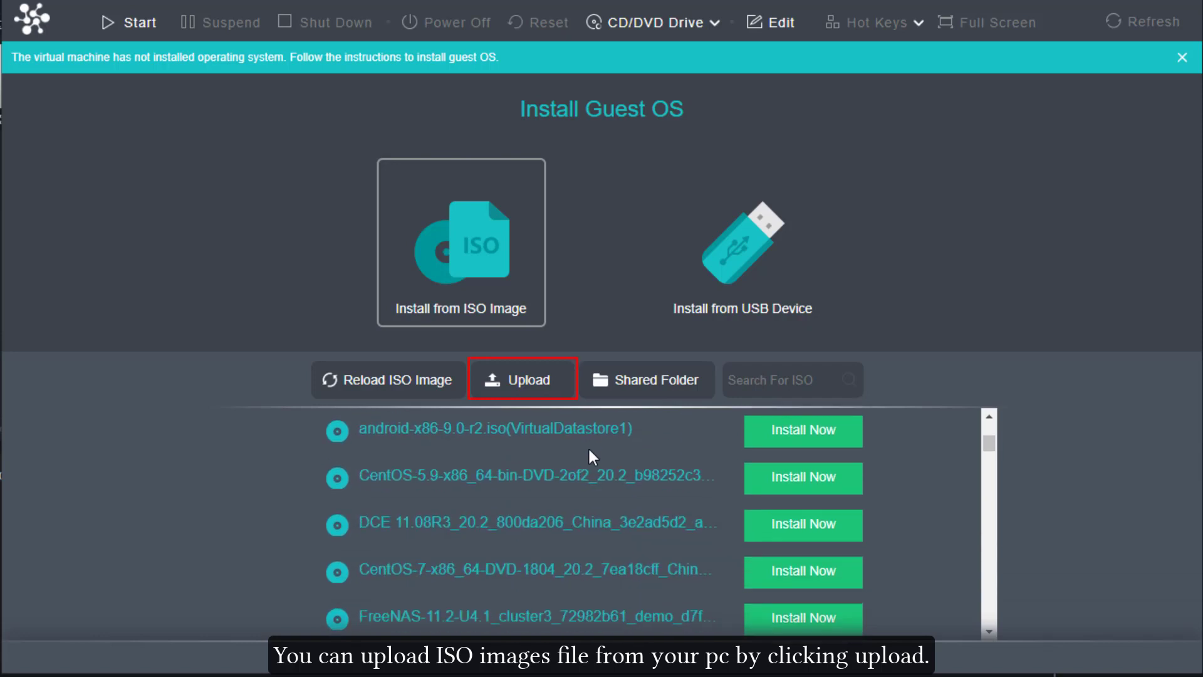
pyautogui.scroll(-2, 588, 446)
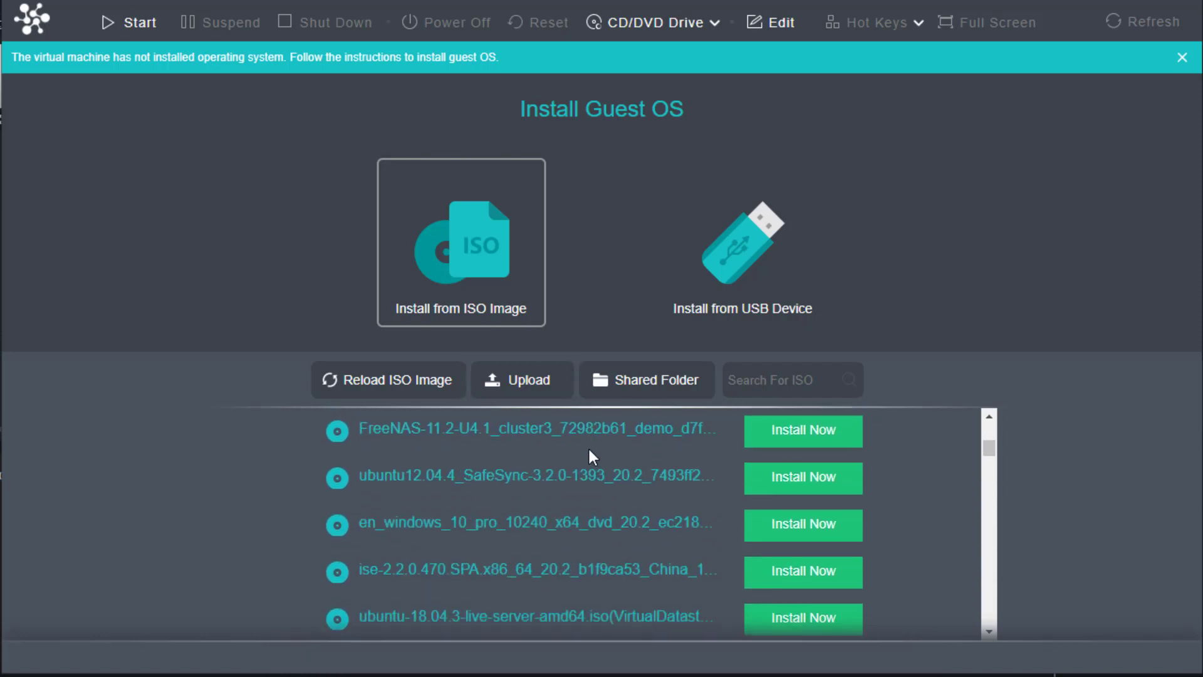
pyautogui.click(801, 533)
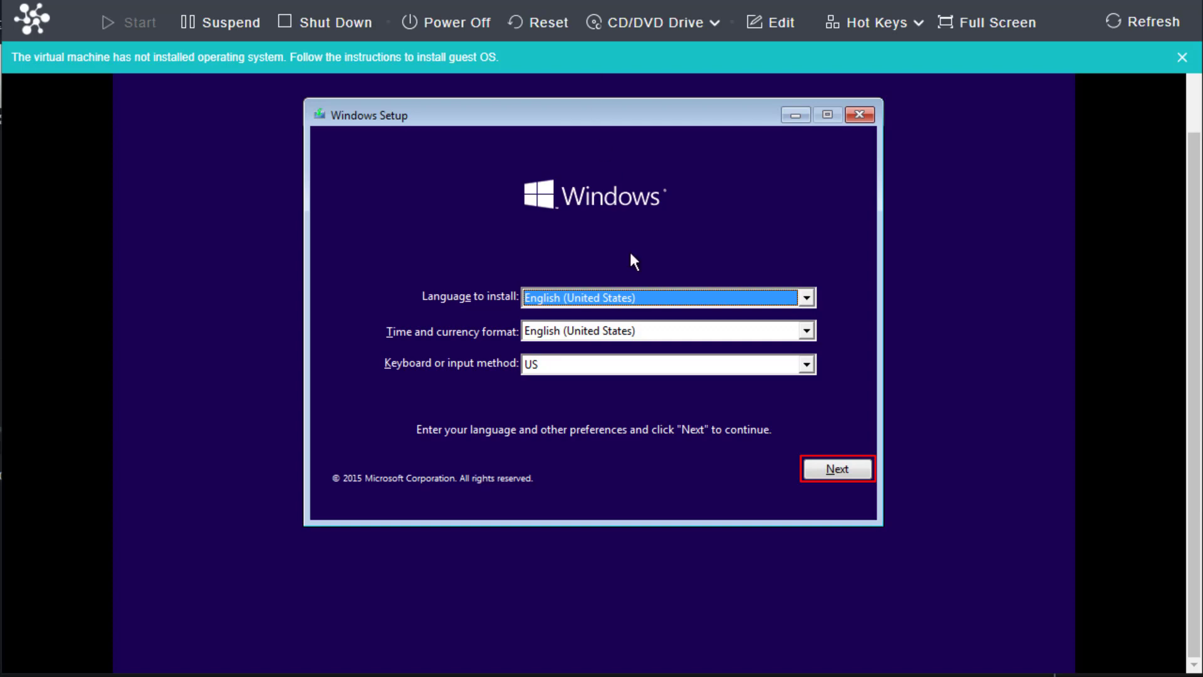
# Keep the English (United States) language and US keyboard in Windows Setup and start the installation.
pyautogui.click(841, 468)
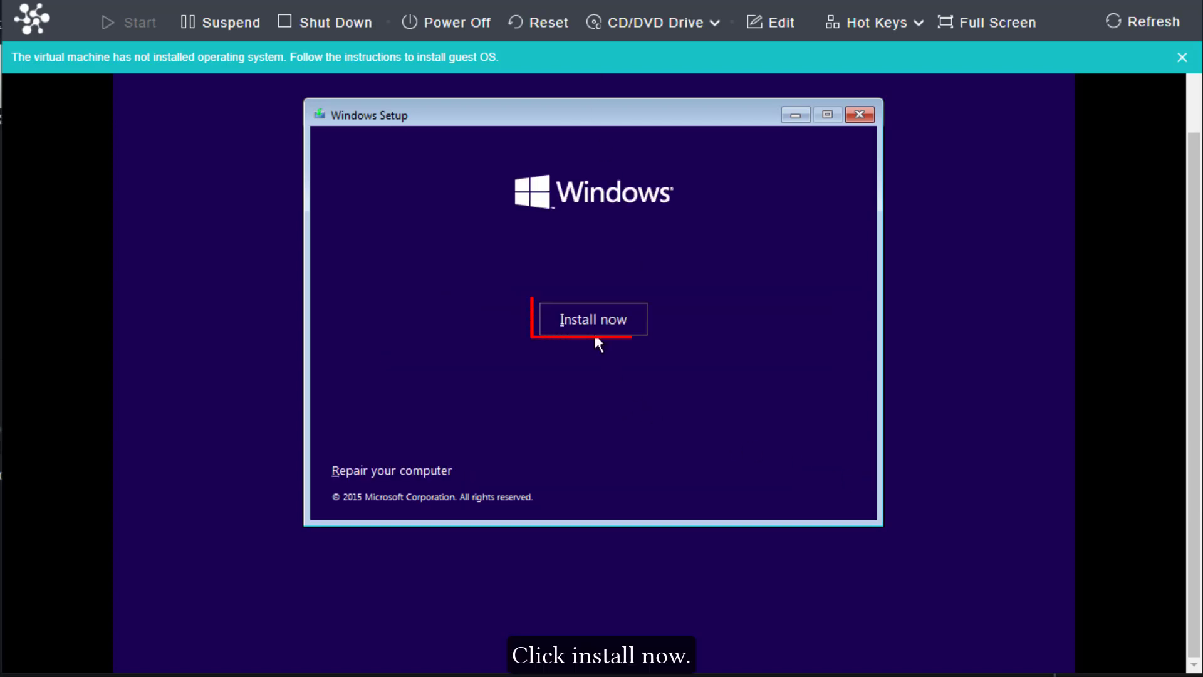
pyautogui.click(593, 300)
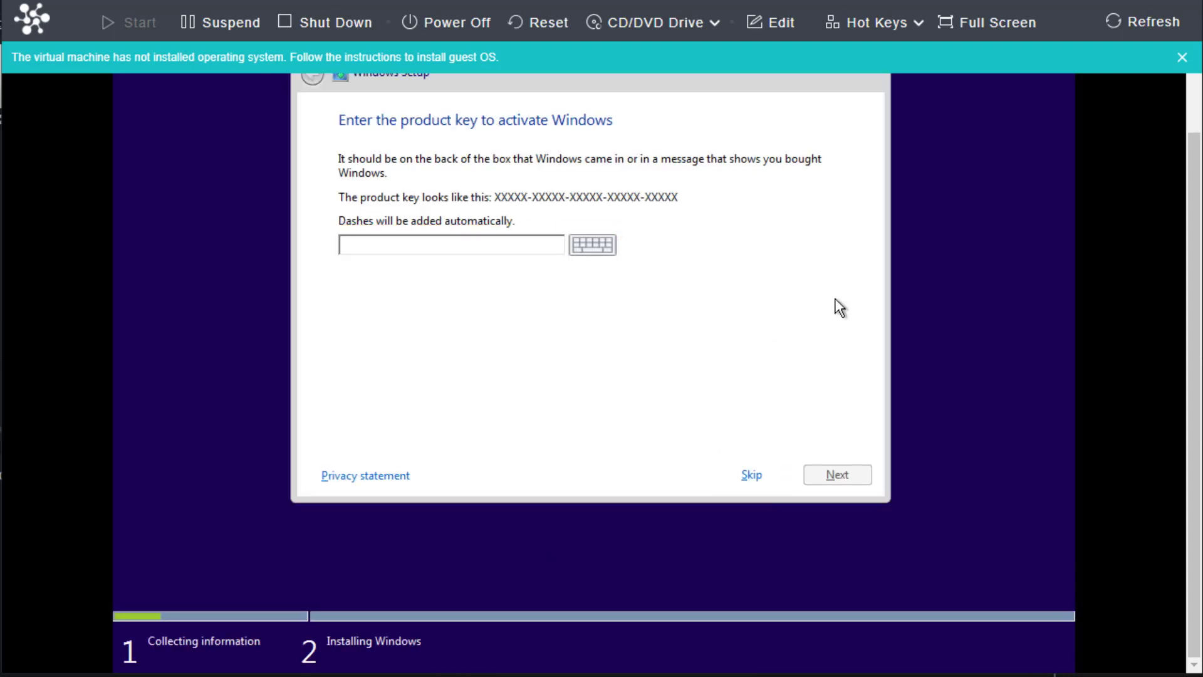
# Skip entering a Windows product key and accept the license terms.
pyautogui.scroll(2, 1179, 238)
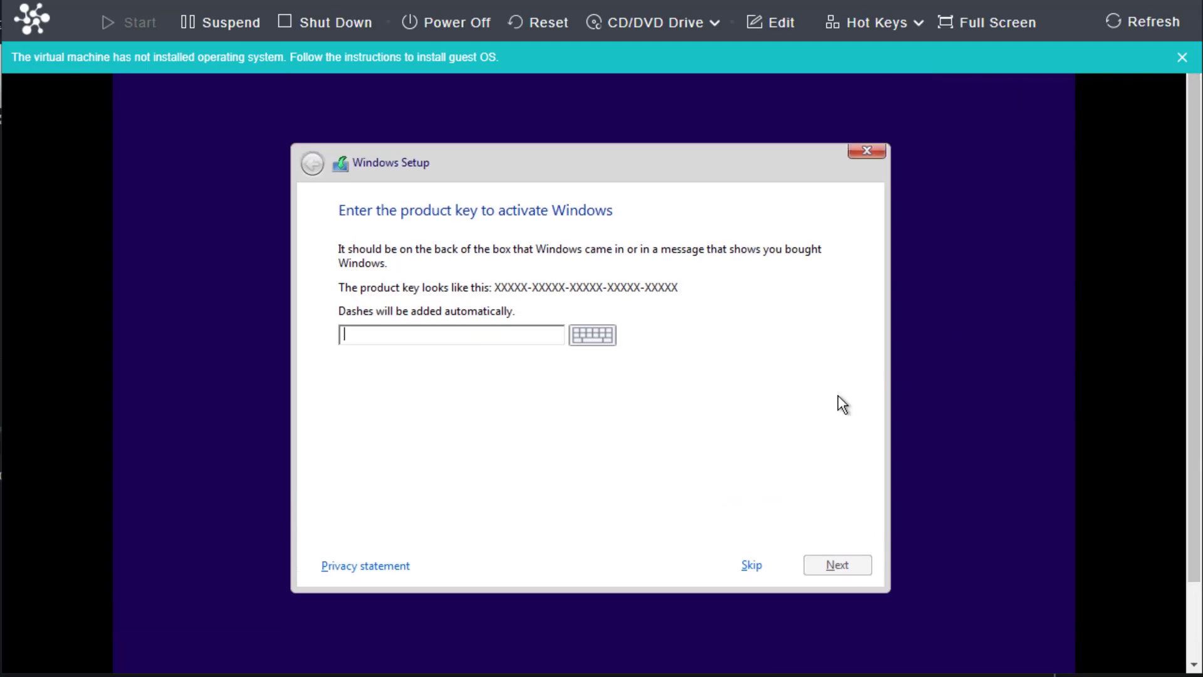
pyautogui.click(751, 565)
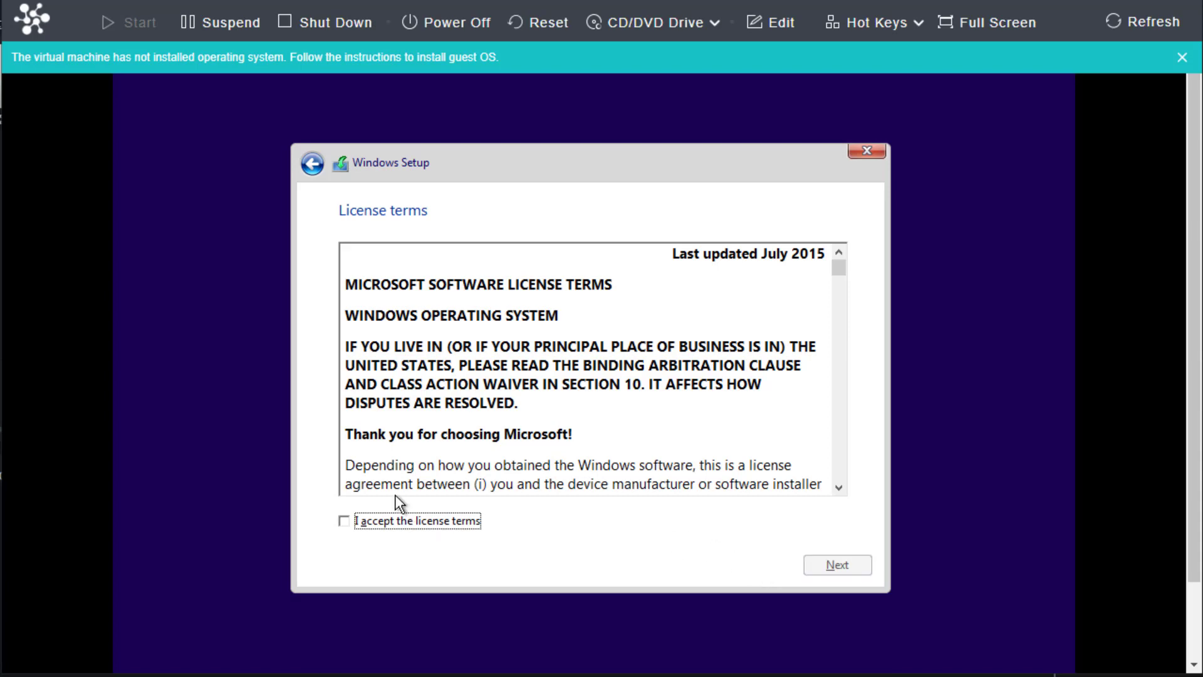
pyautogui.click(384, 525)
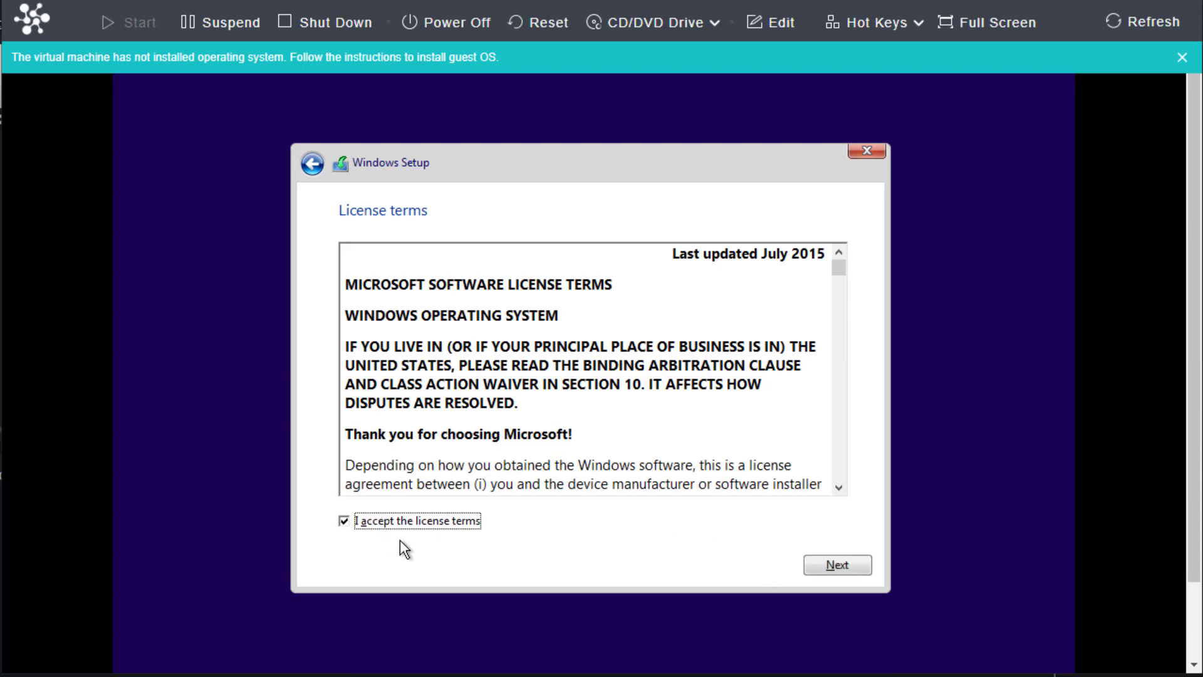
# Choose the custom Windows-only installation and install Windows on the Drive 0 unallocated space.
pyautogui.click(821, 565)
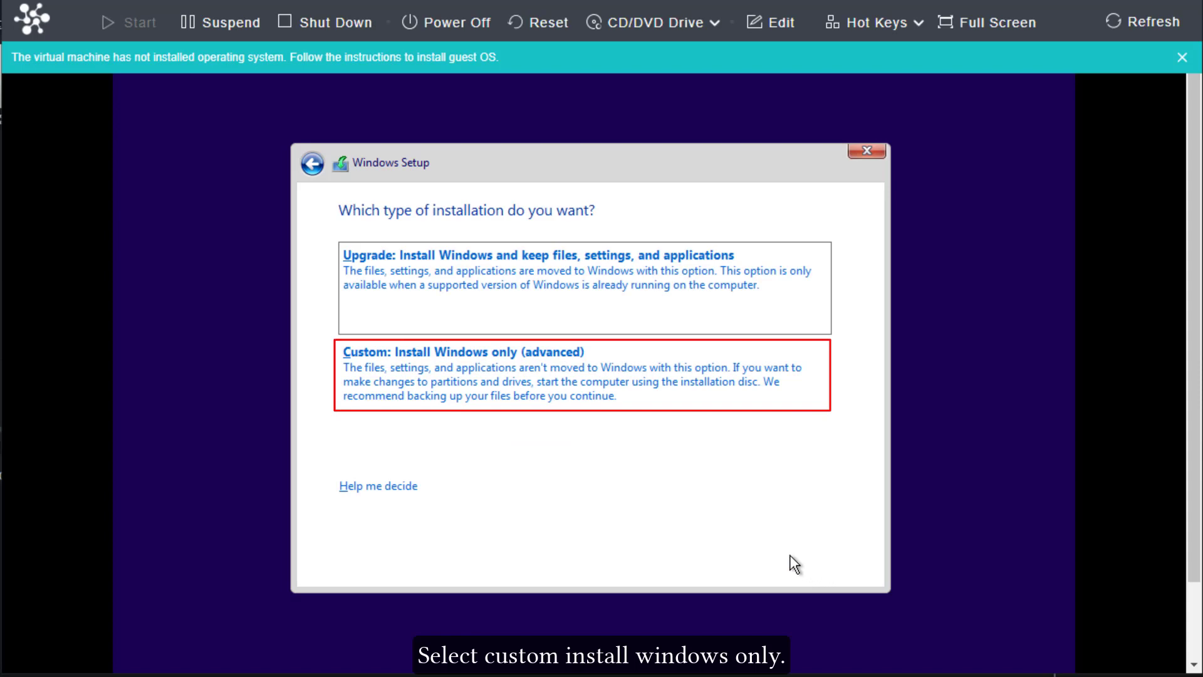
pyautogui.click(659, 412)
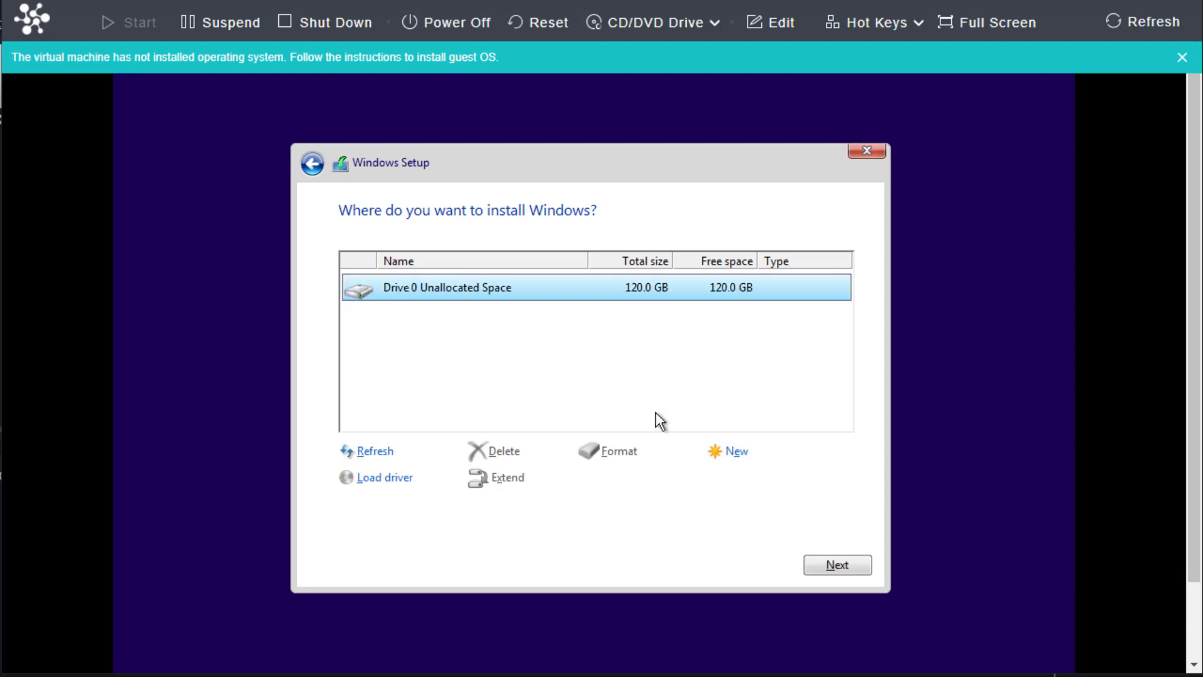
pyautogui.click(831, 557)
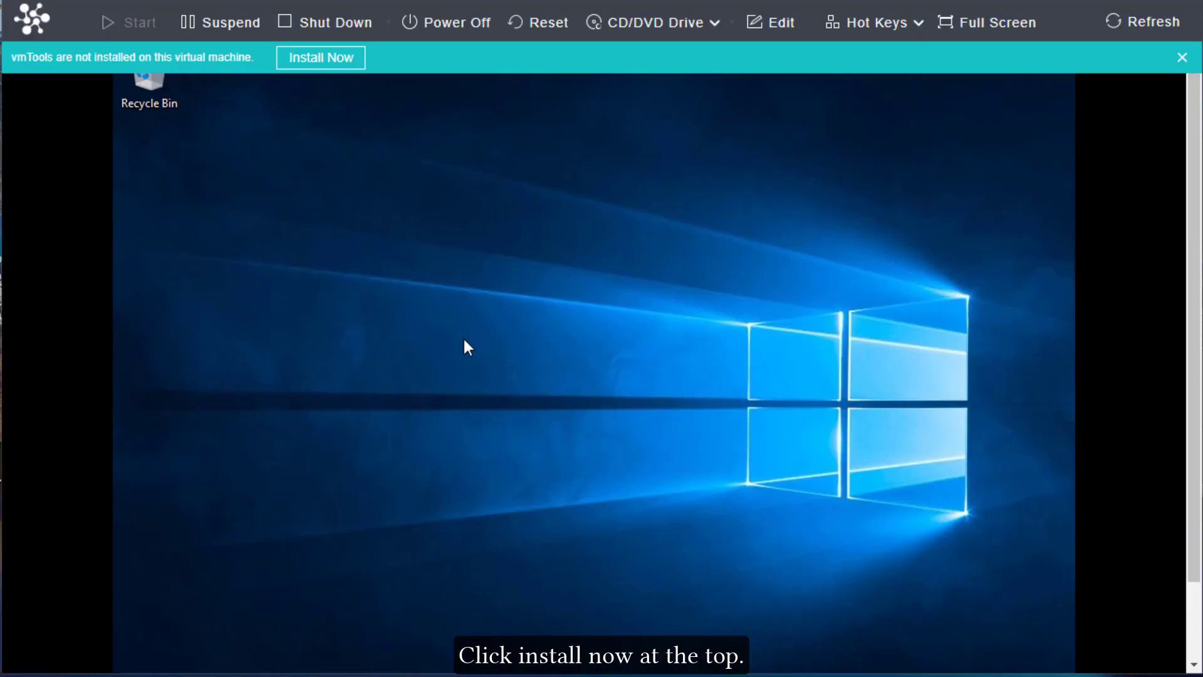
# Install vmTools by running VMOptimizationTools.exe from the CD drive with permission to make changes, and restart the virtual machine.
pyautogui.click(305, 51)
pyautogui.click(308, 56)
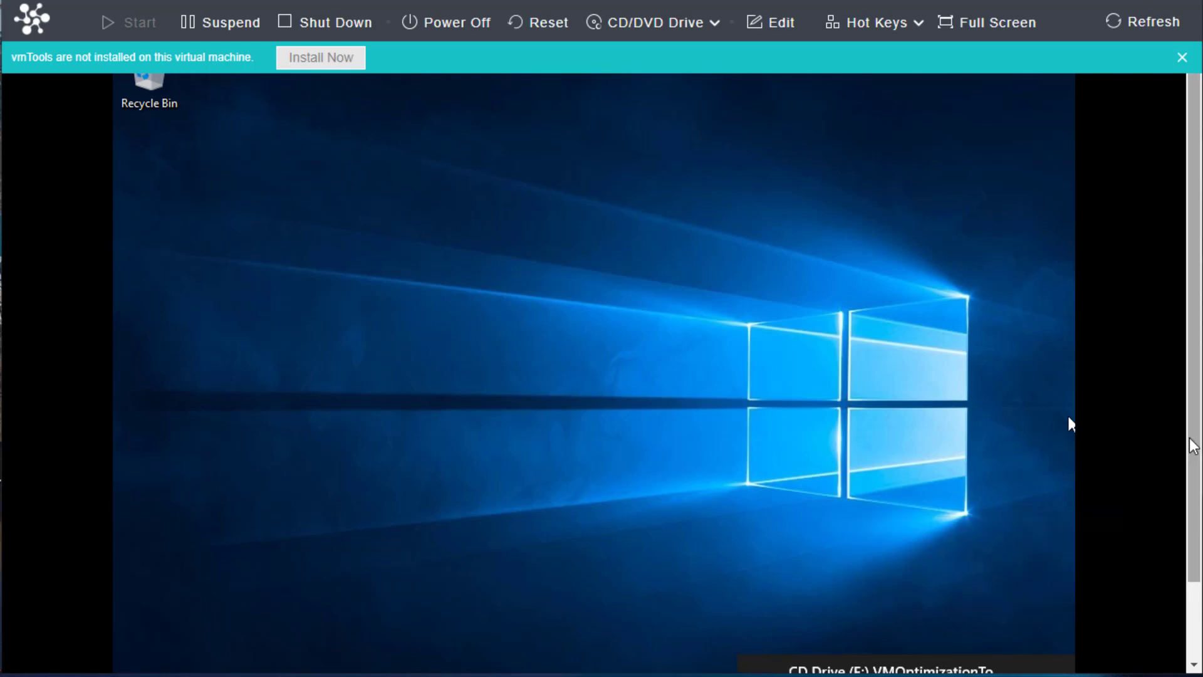
pyautogui.scroll(-2, 1176, 438)
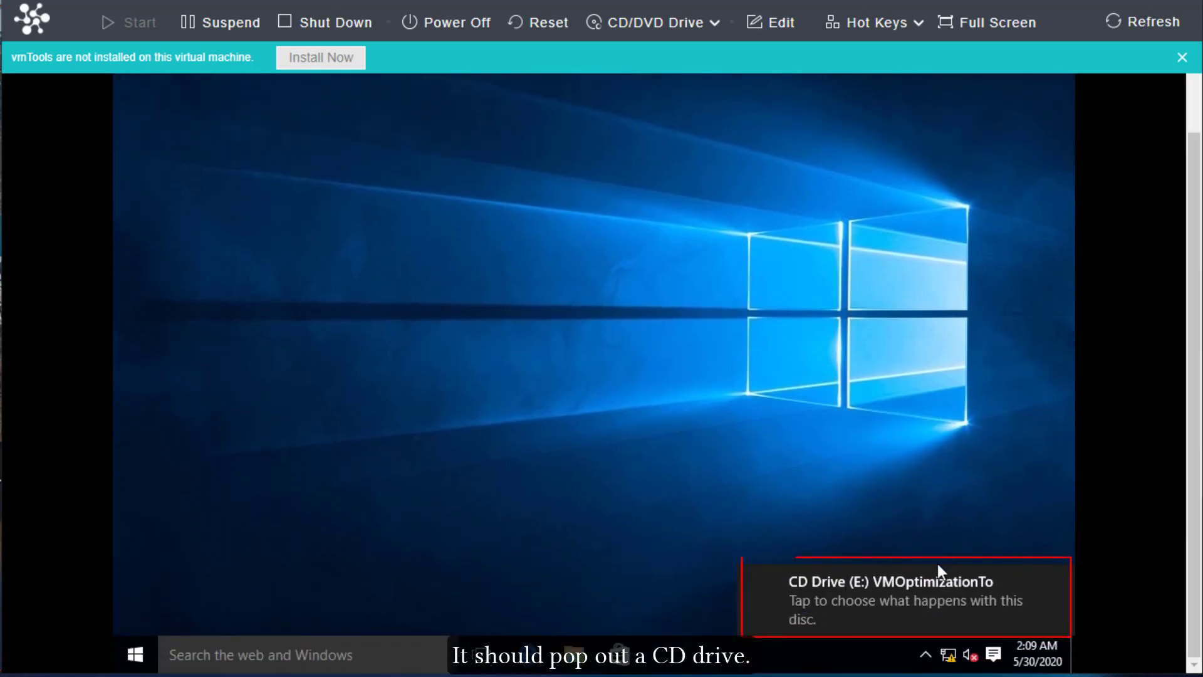
pyautogui.click(913, 604)
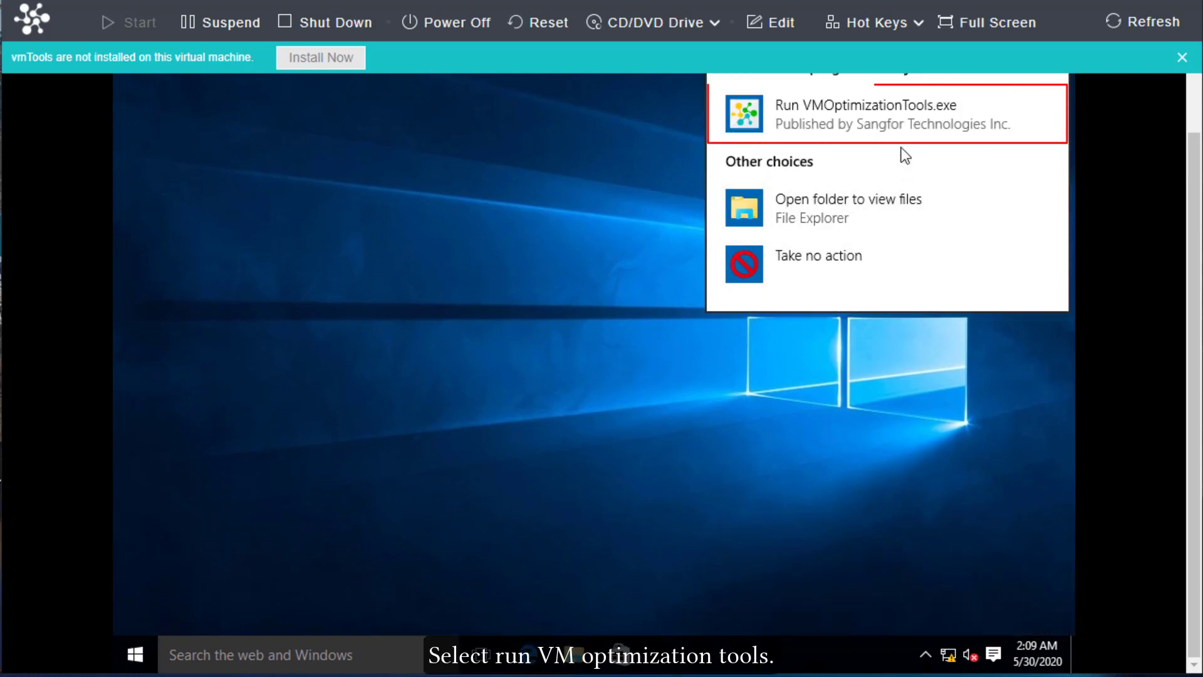
pyautogui.click(902, 128)
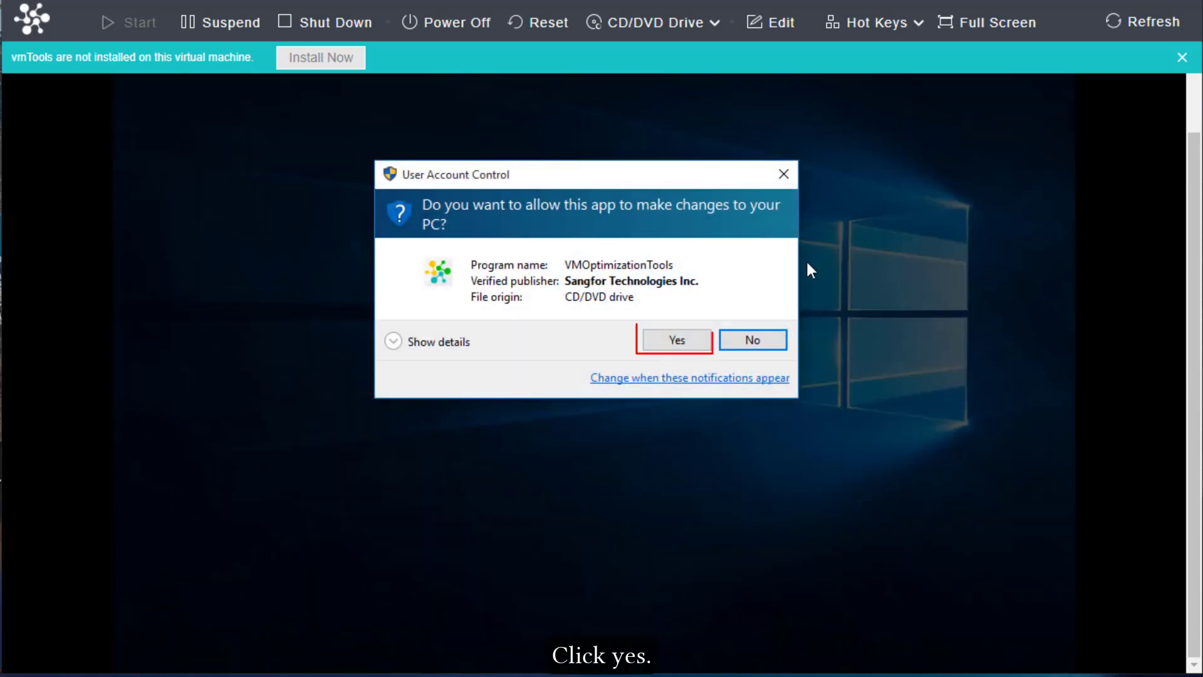
pyautogui.click(670, 344)
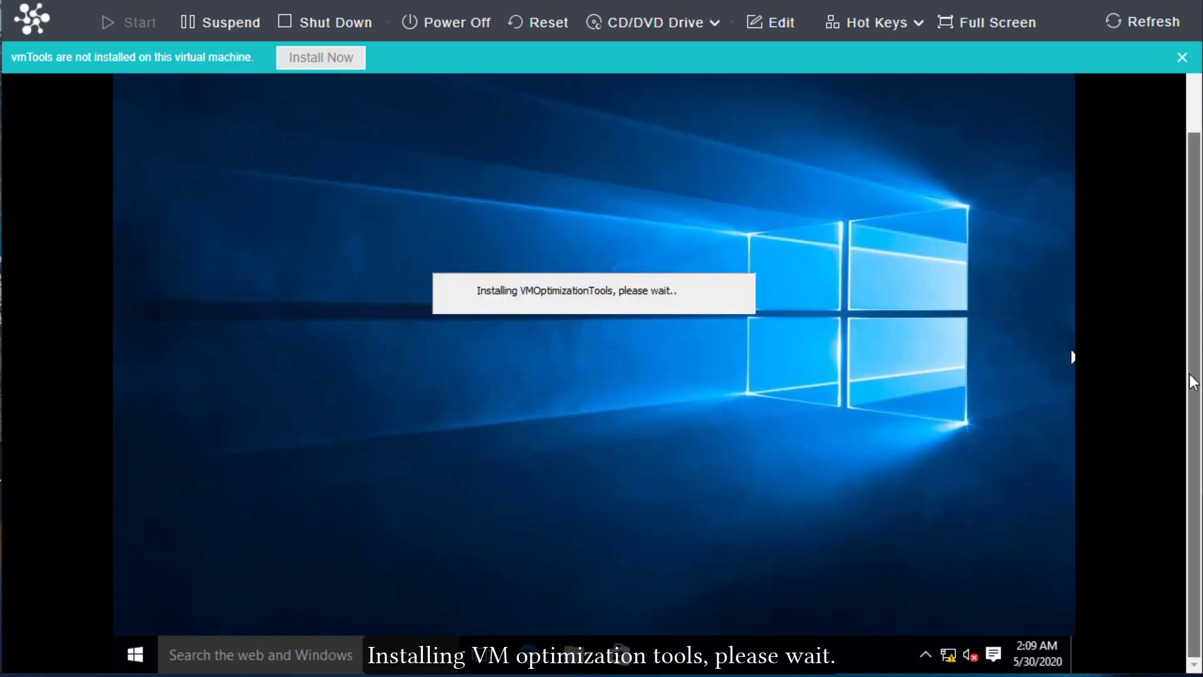
pyautogui.scroll(3, 1193, 382)
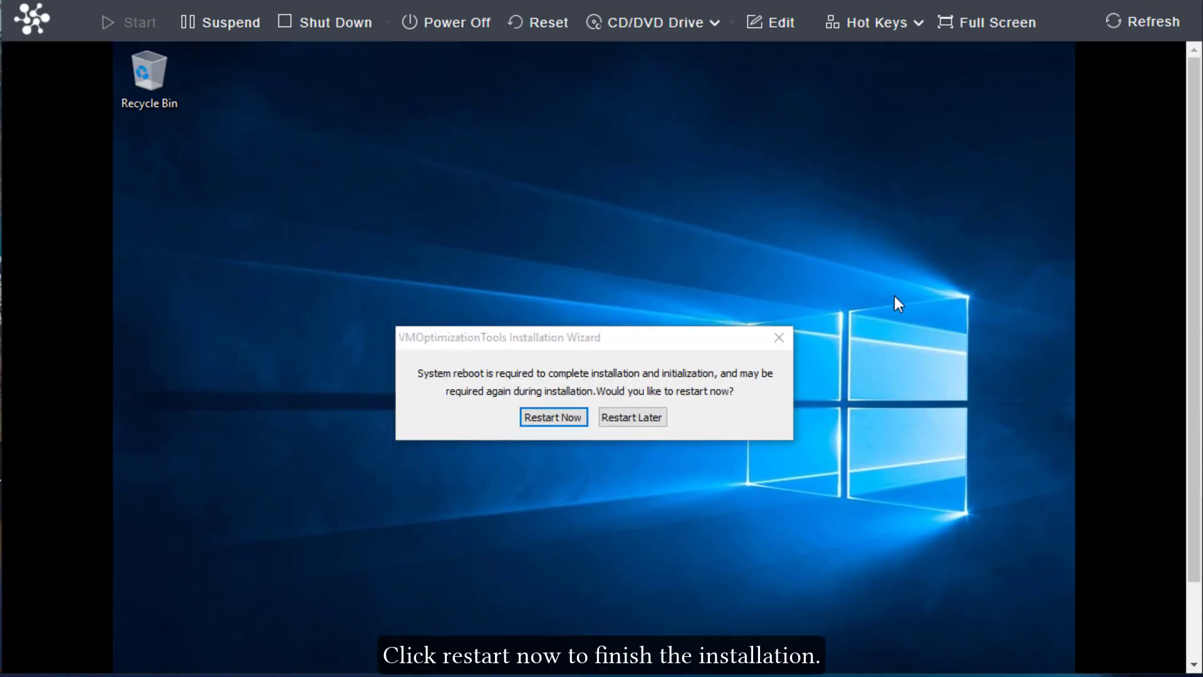
pyautogui.click(562, 419)
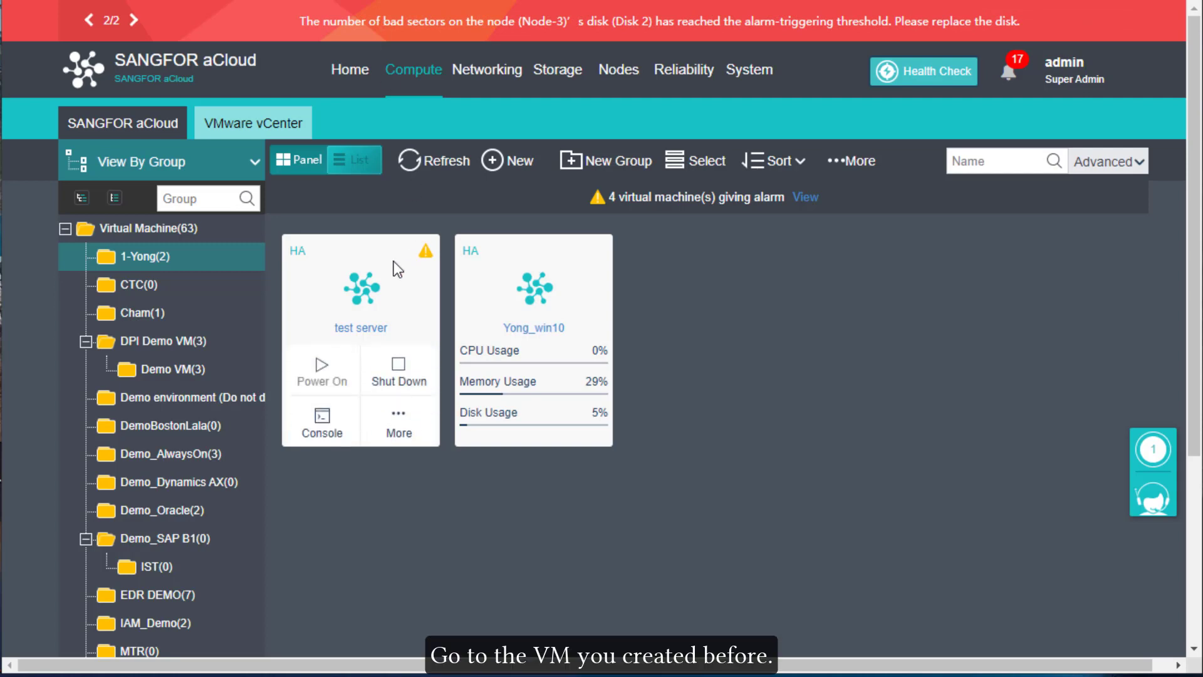
# Refresh the virtual machine list and check the vmTools status in the test server's summary.
pyautogui.click(436, 161)
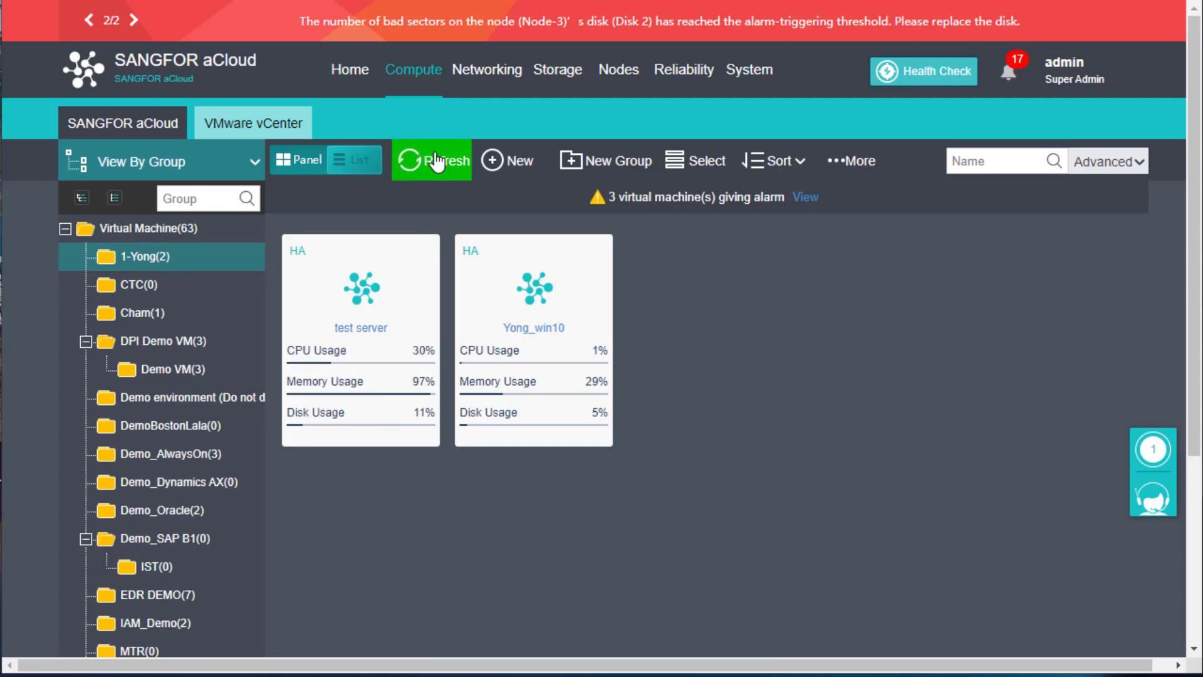
pyautogui.click(437, 161)
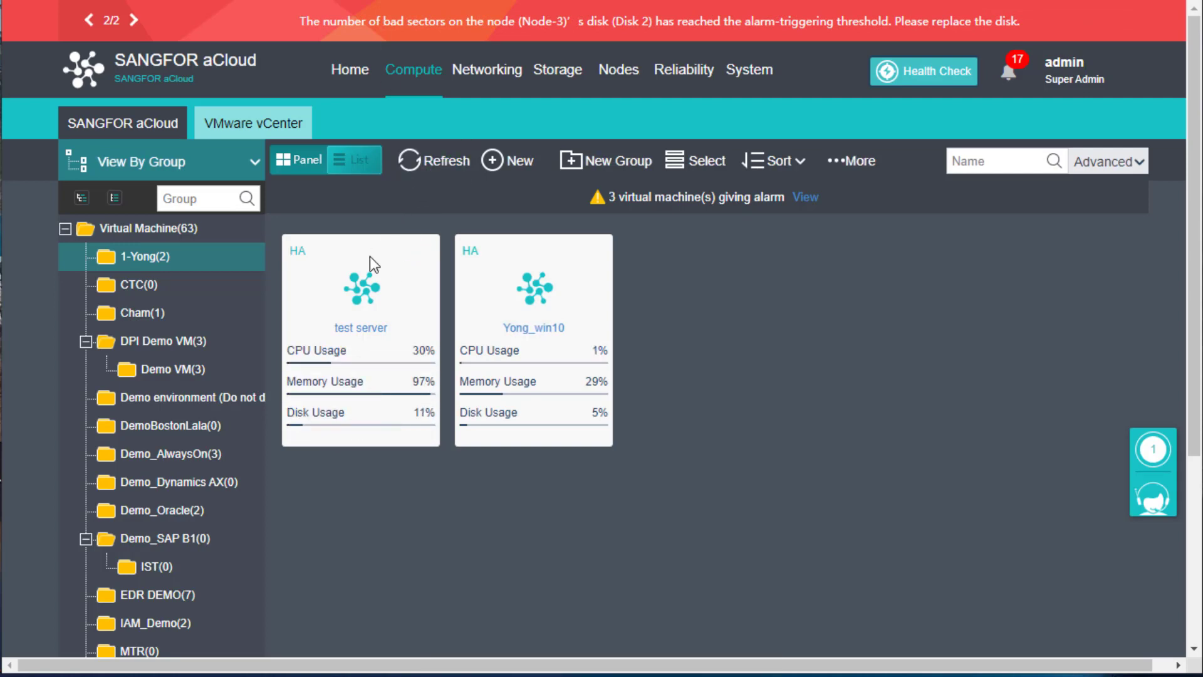
pyautogui.click(406, 411)
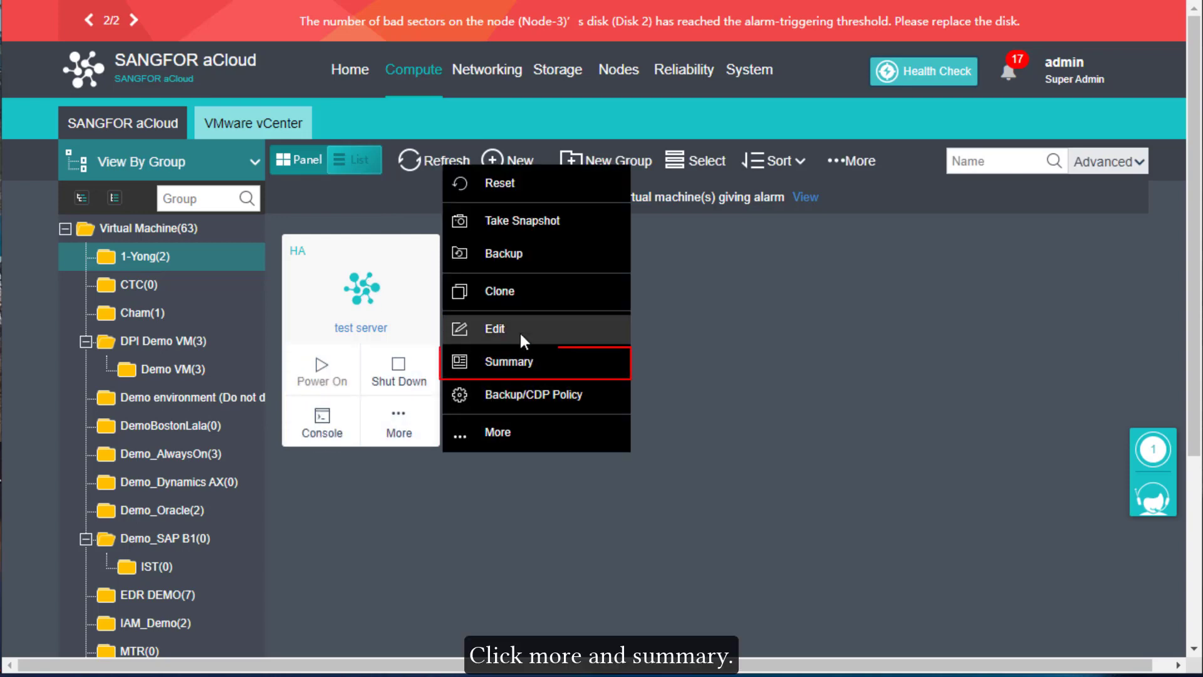
pyautogui.click(524, 364)
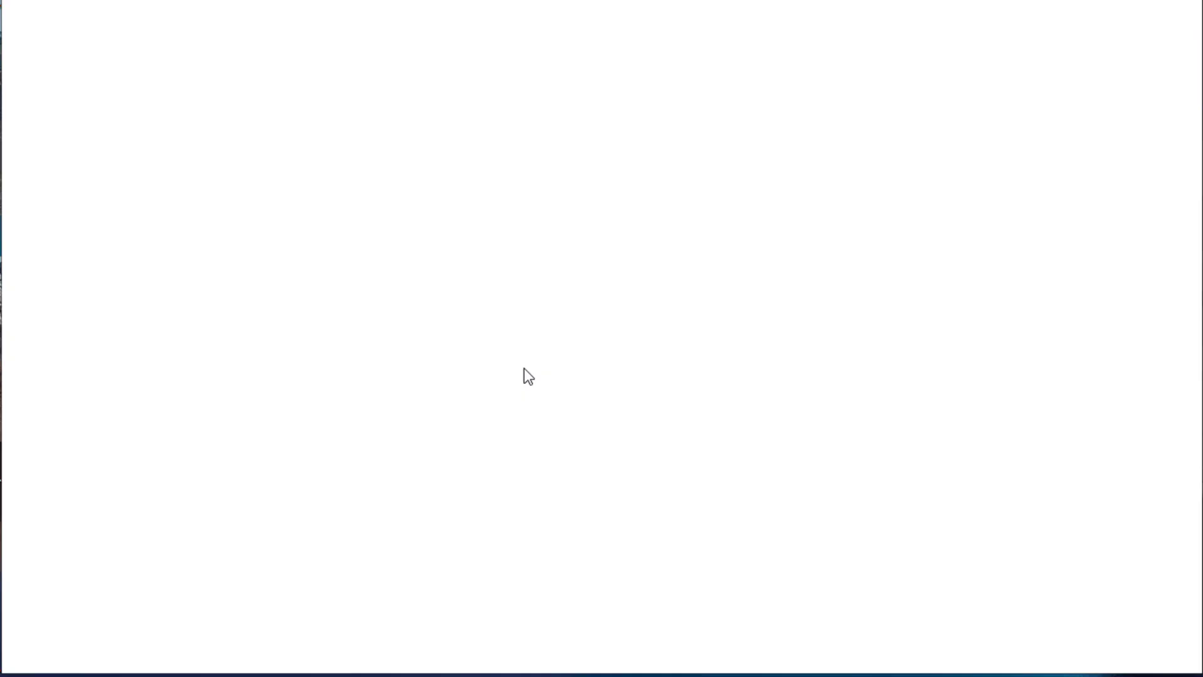
pyautogui.scroll(-5, 479, 390)
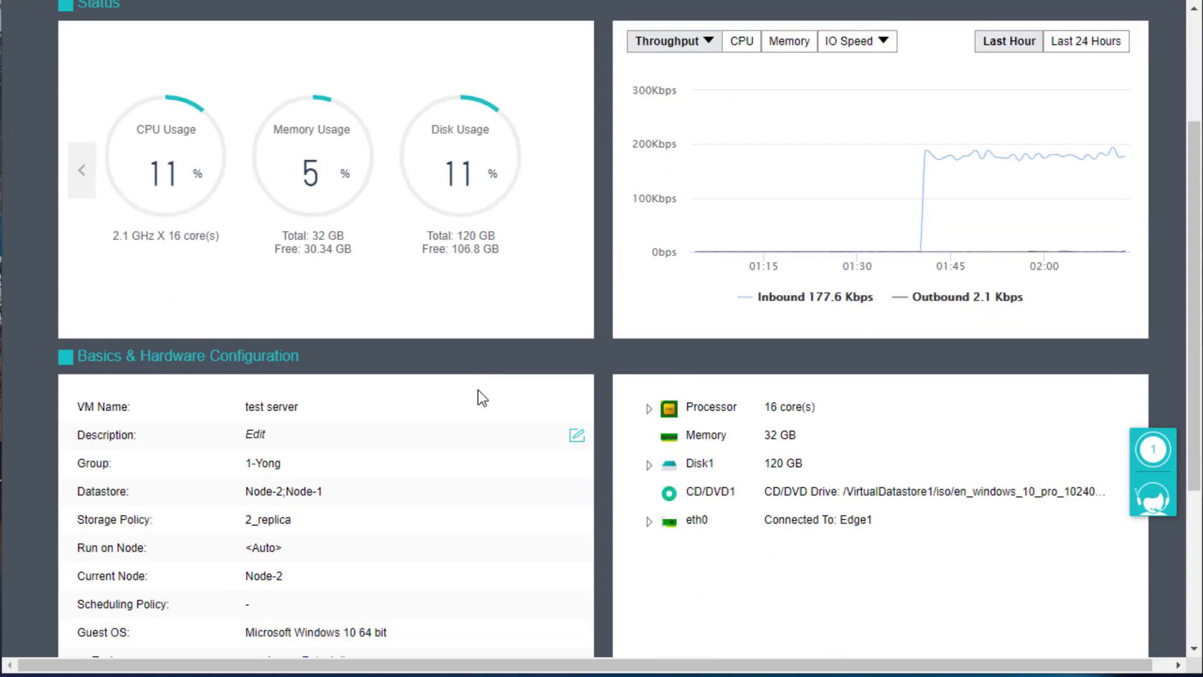
pyautogui.scroll(-2, 479, 390)
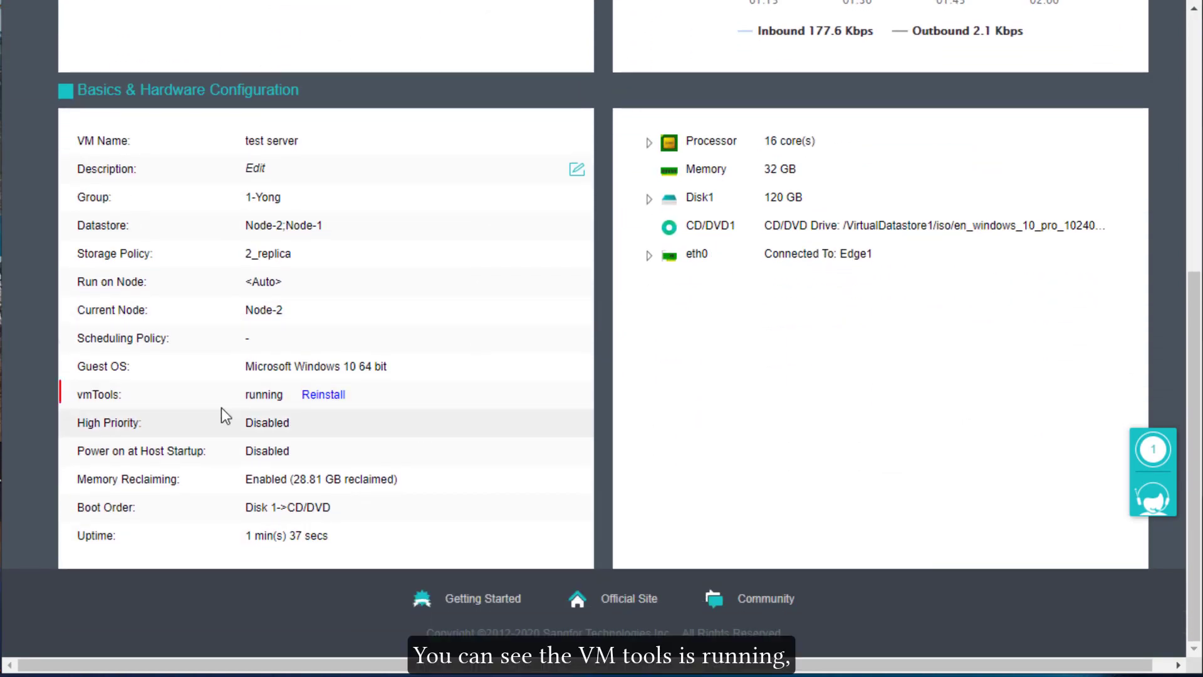
pyautogui.tripleClick(250, 400)
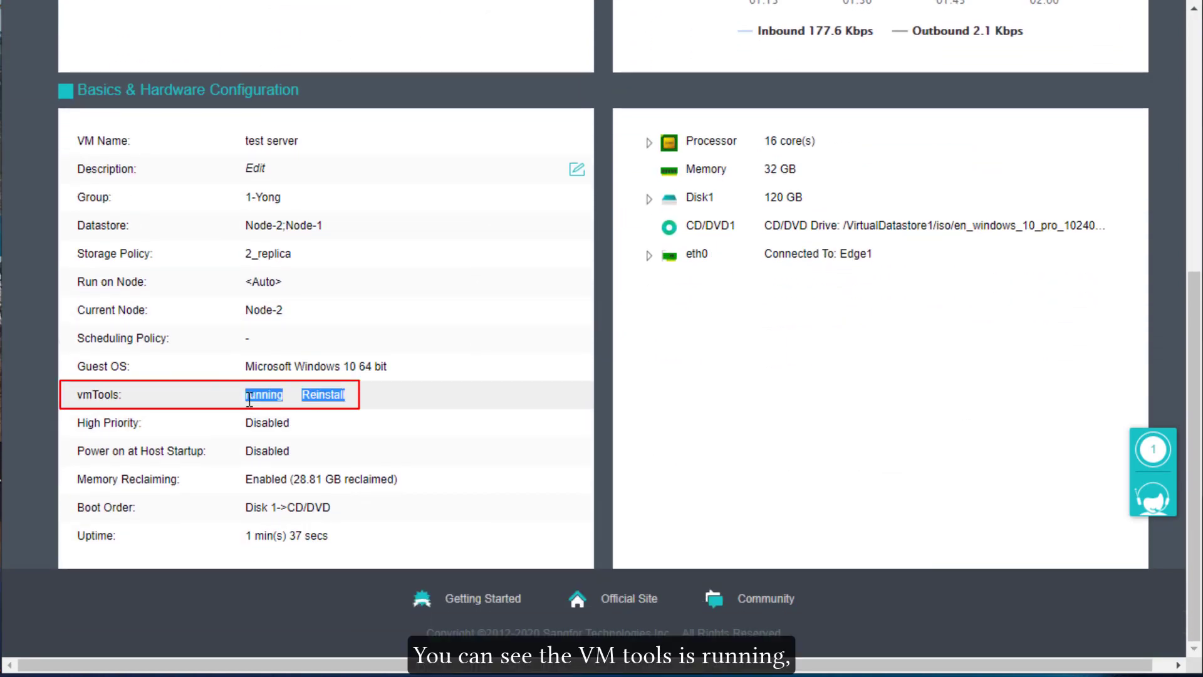
pyautogui.click(249, 399)
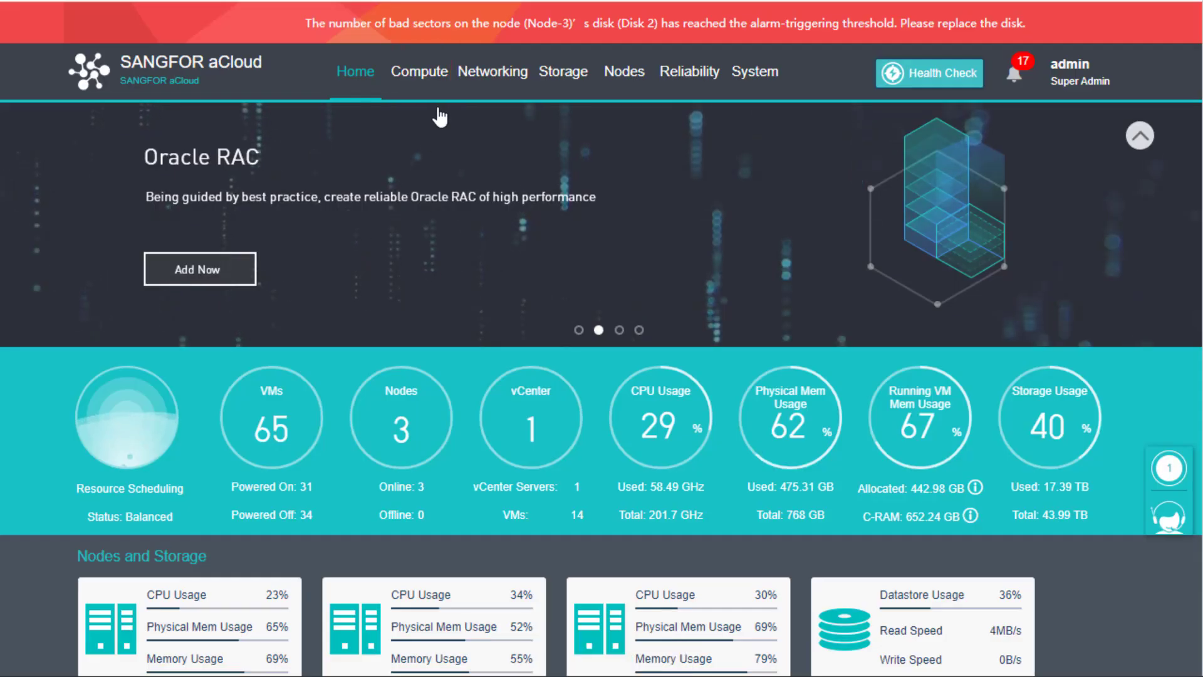
# Start creating a virtual machine by cloning, with test server from the 1-Yong group as the source.
pyautogui.click(442, 86)
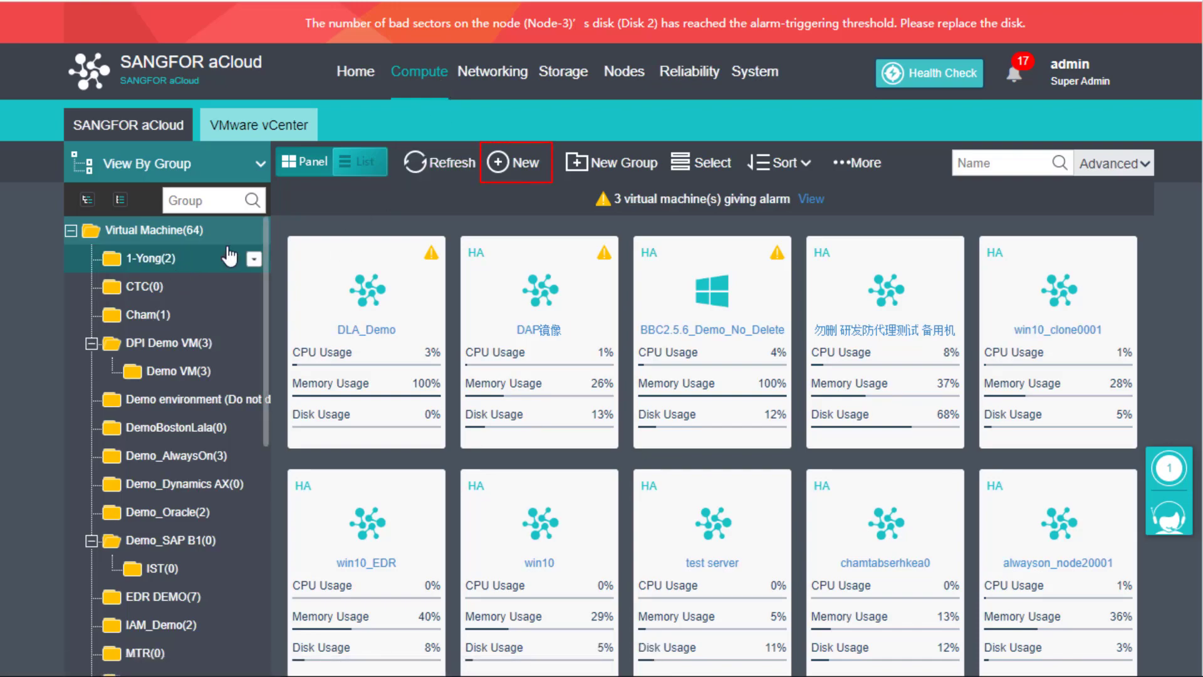
pyautogui.click(513, 162)
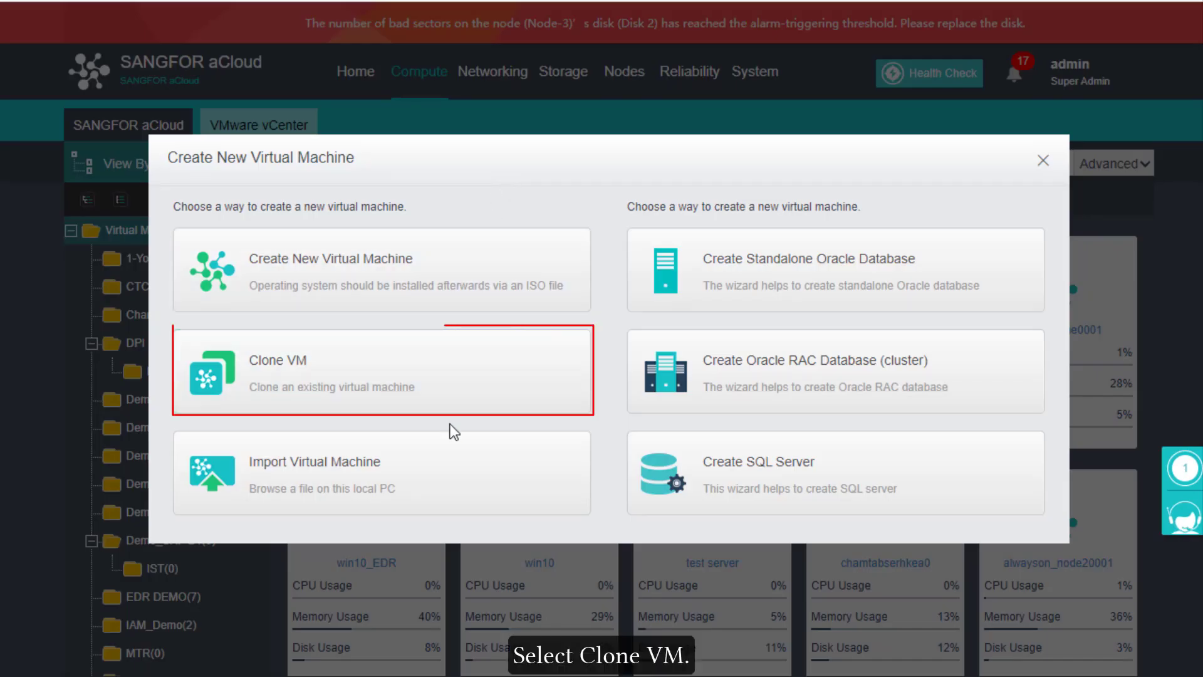
pyautogui.click(449, 389)
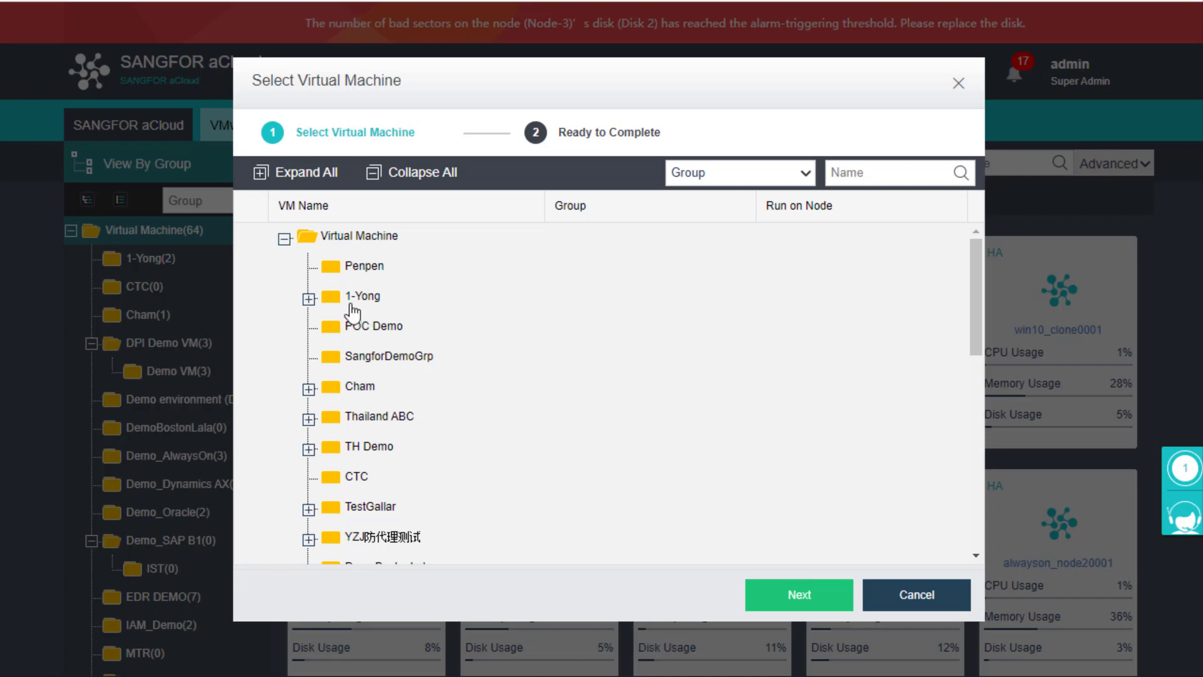
pyautogui.click(309, 299)
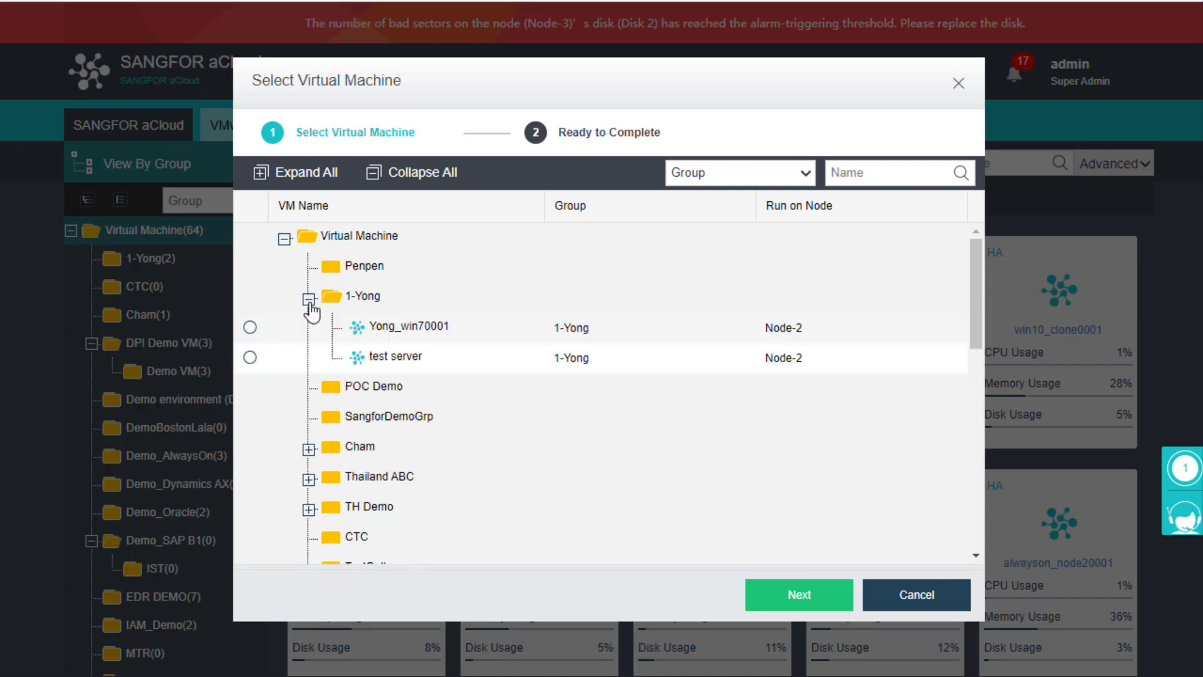
pyautogui.click(275, 358)
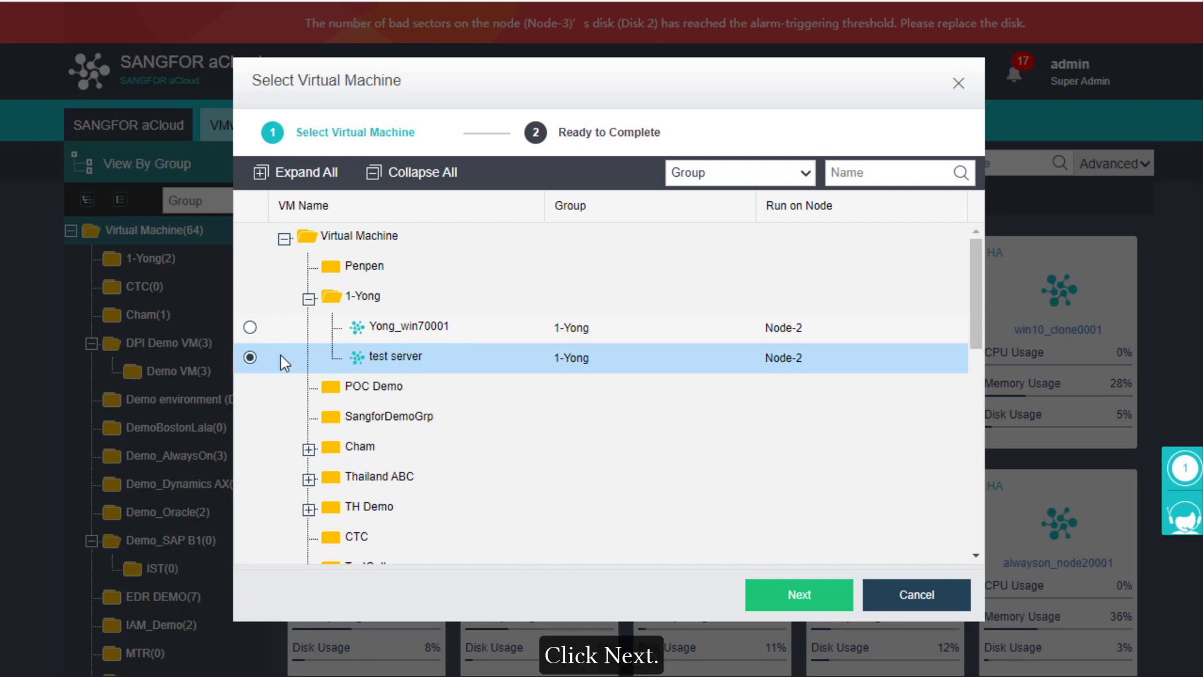
pyautogui.click(794, 597)
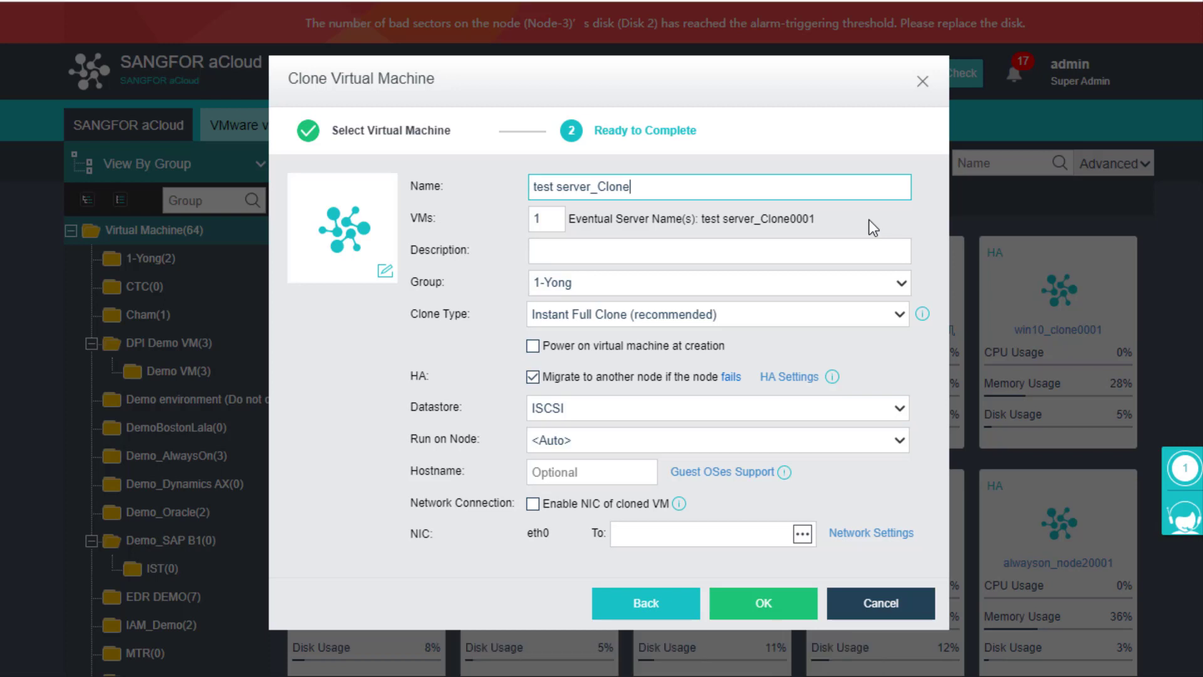
# Store the clone on VirtualDatastore1, connect its eth0 NIC to Edge1, and create it.
pyautogui.click(897, 408)
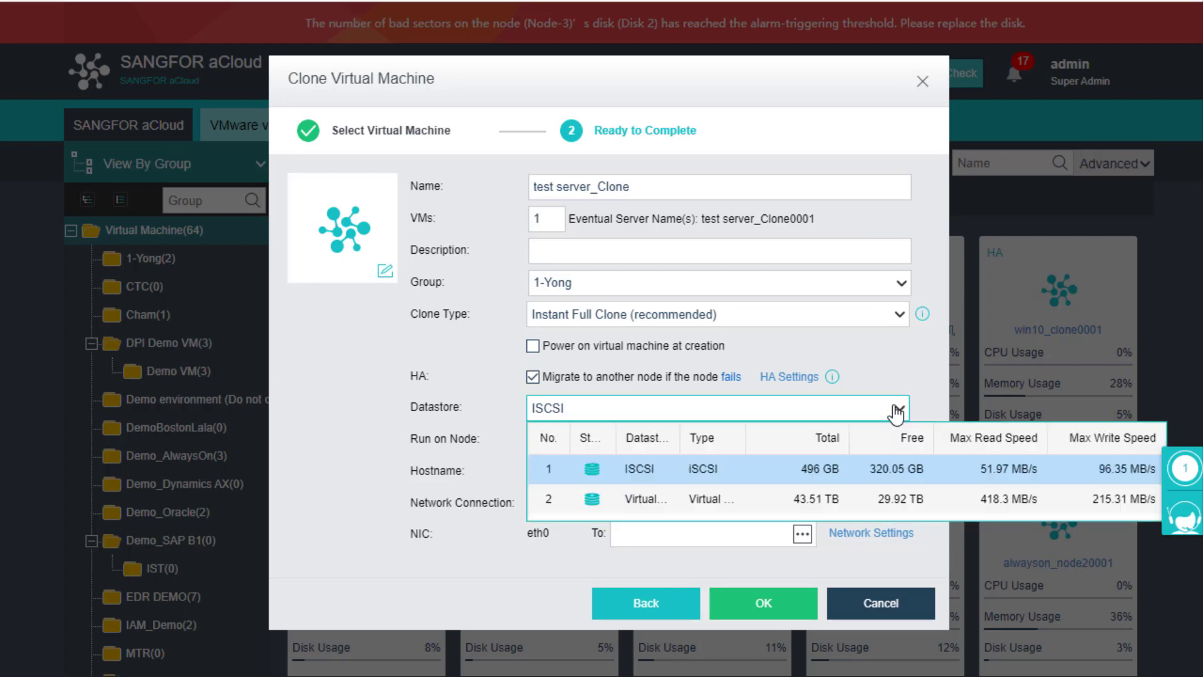
pyautogui.click(799, 499)
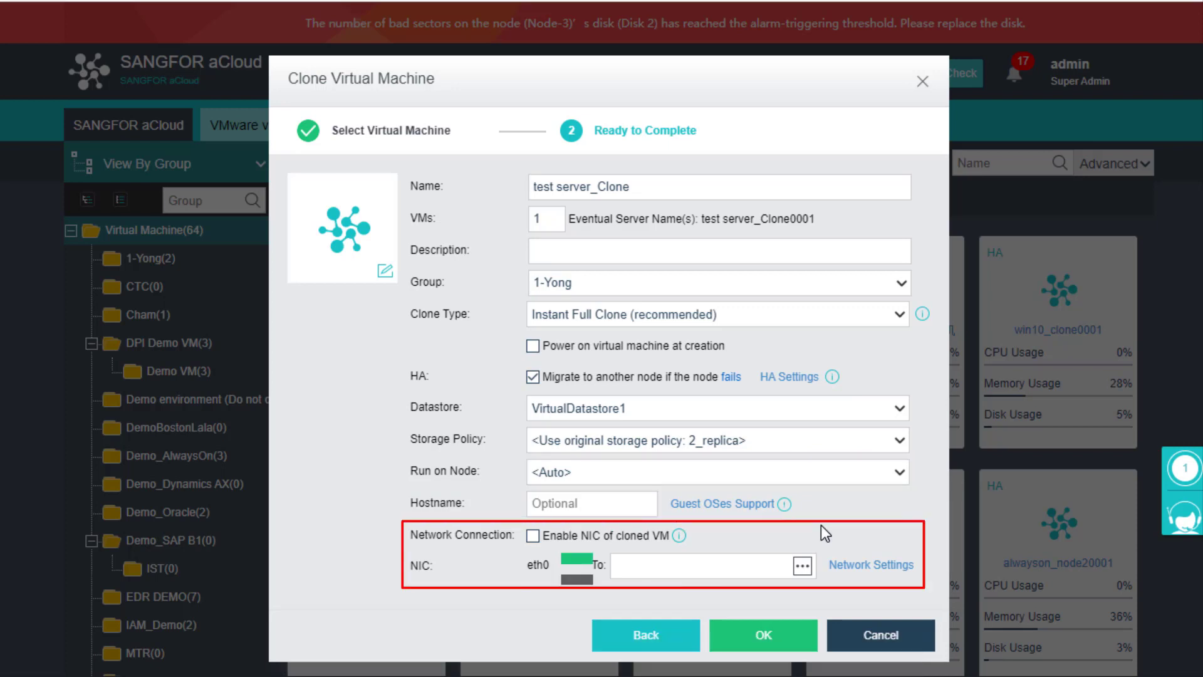
pyautogui.click(802, 566)
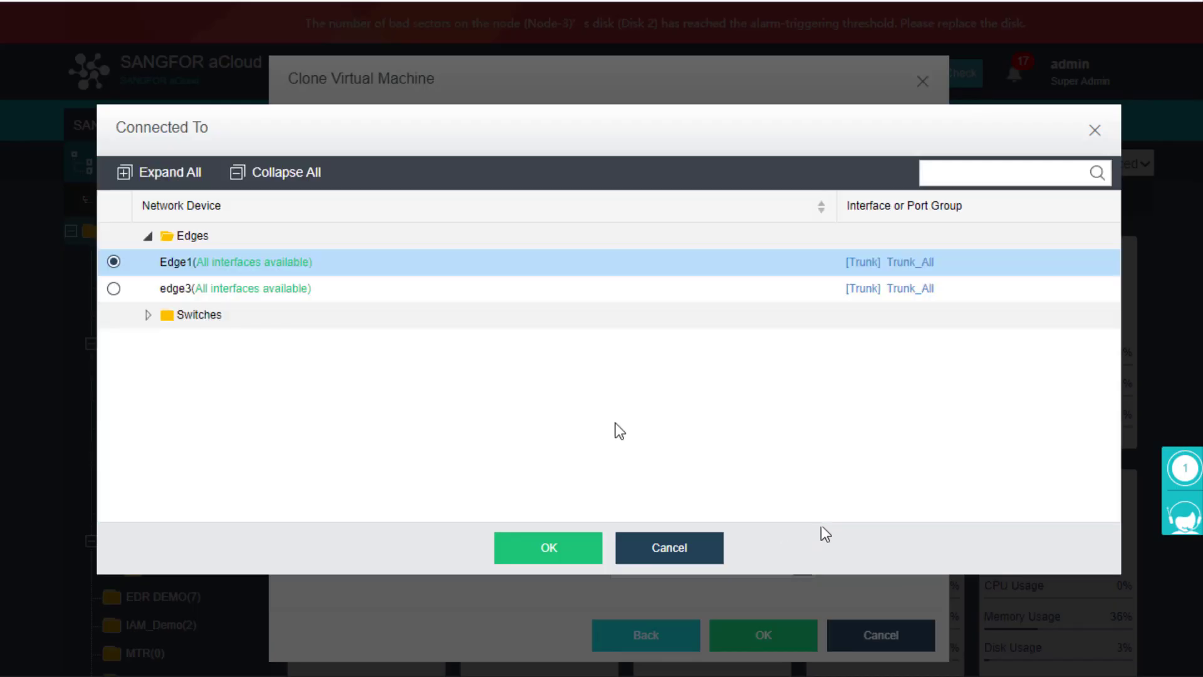
pyautogui.click(561, 554)
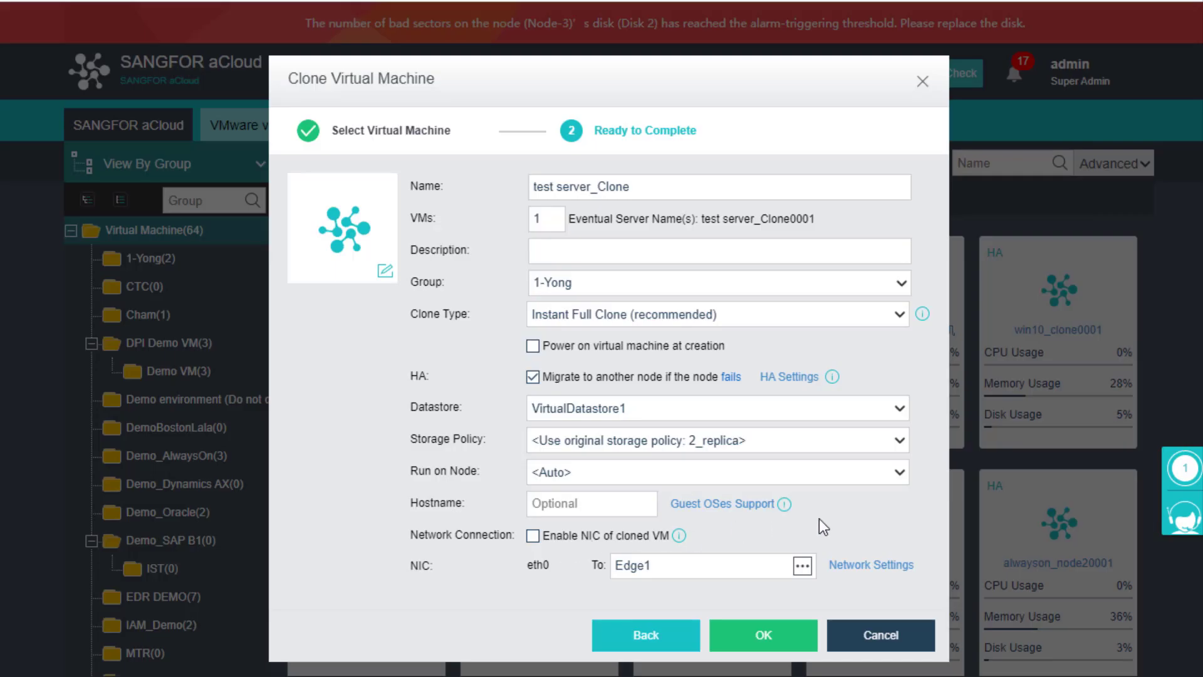
pyautogui.click(763, 635)
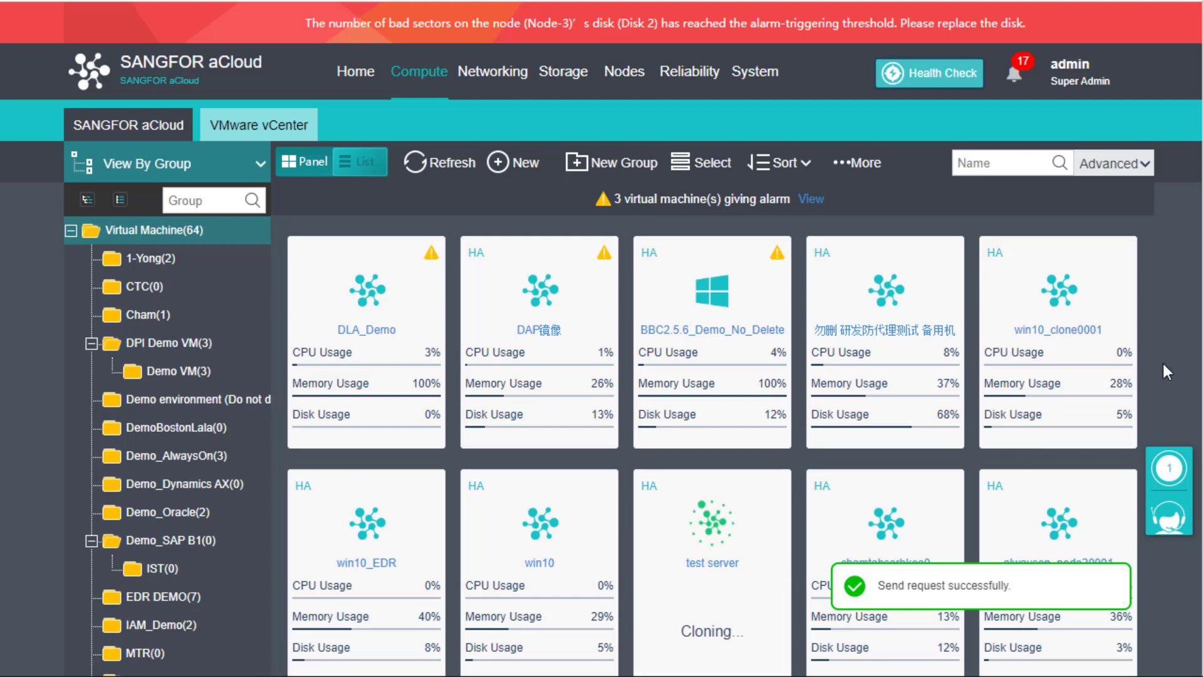
# Open the 1-Yong group and refresh its list to check for the cloned virtual machine.
pyautogui.click(217, 262)
pyautogui.click(439, 162)
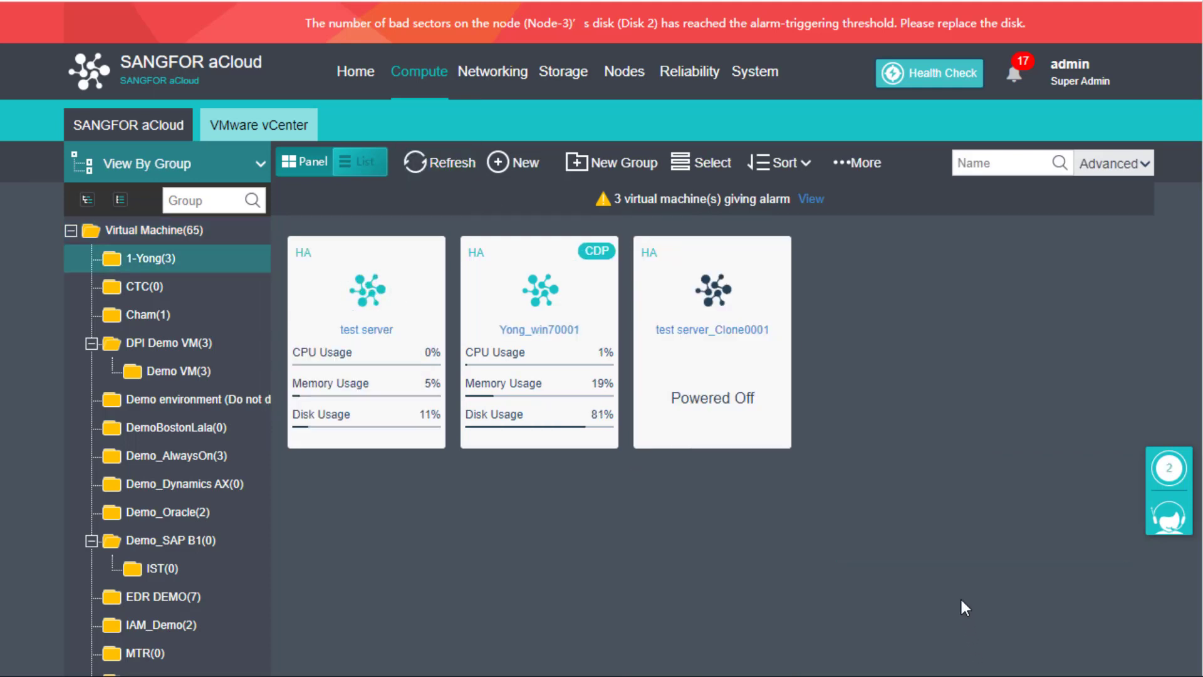
pyautogui.click(440, 168)
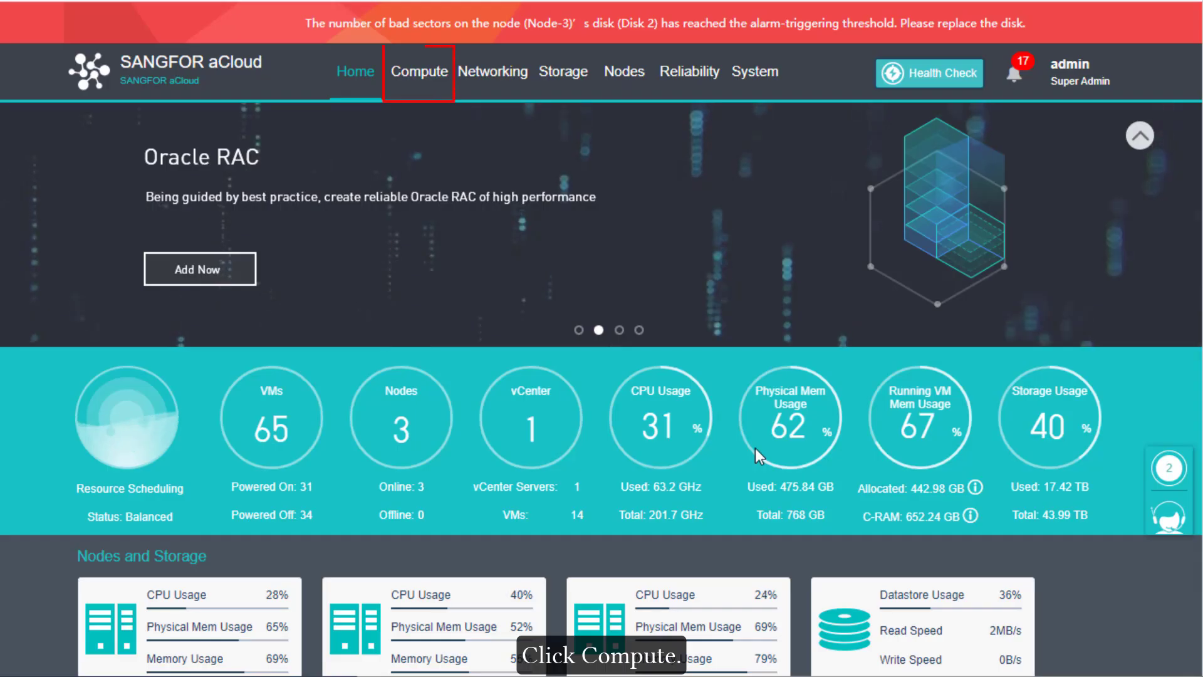
# Open the clone settings directly from the test server virtual machine in the 1-Yong compute group.
pyautogui.click(400, 96)
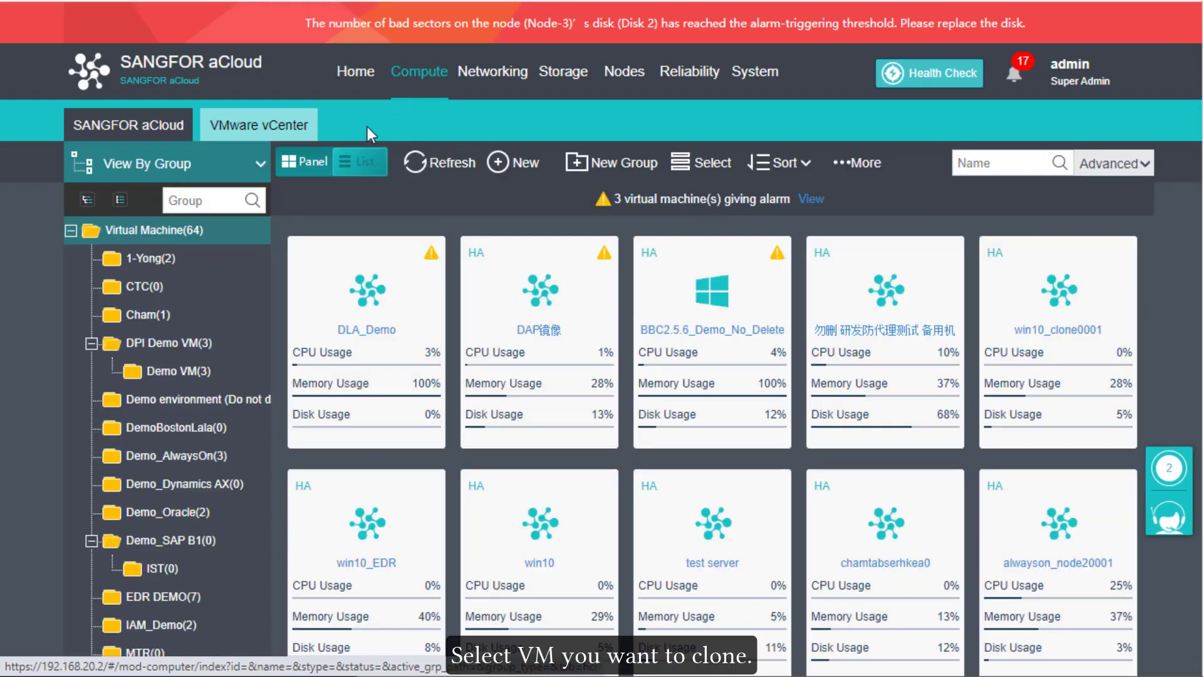
pyautogui.click(143, 263)
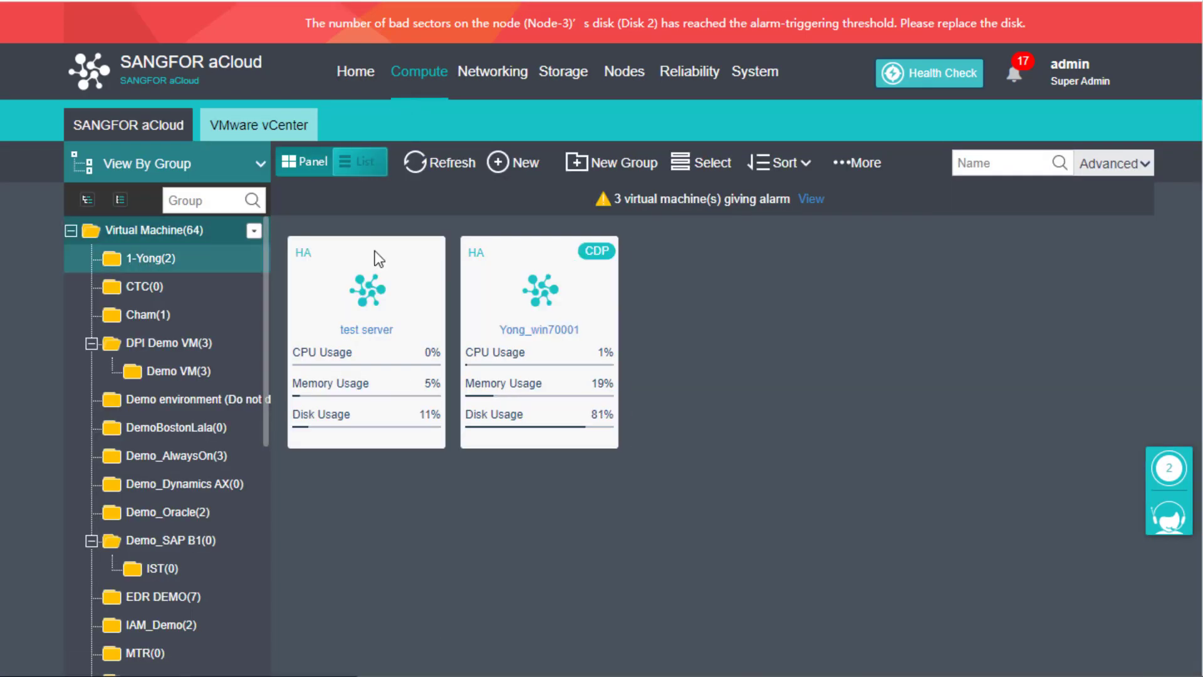
pyautogui.moveTo(365, 260)
pyautogui.click(414, 435)
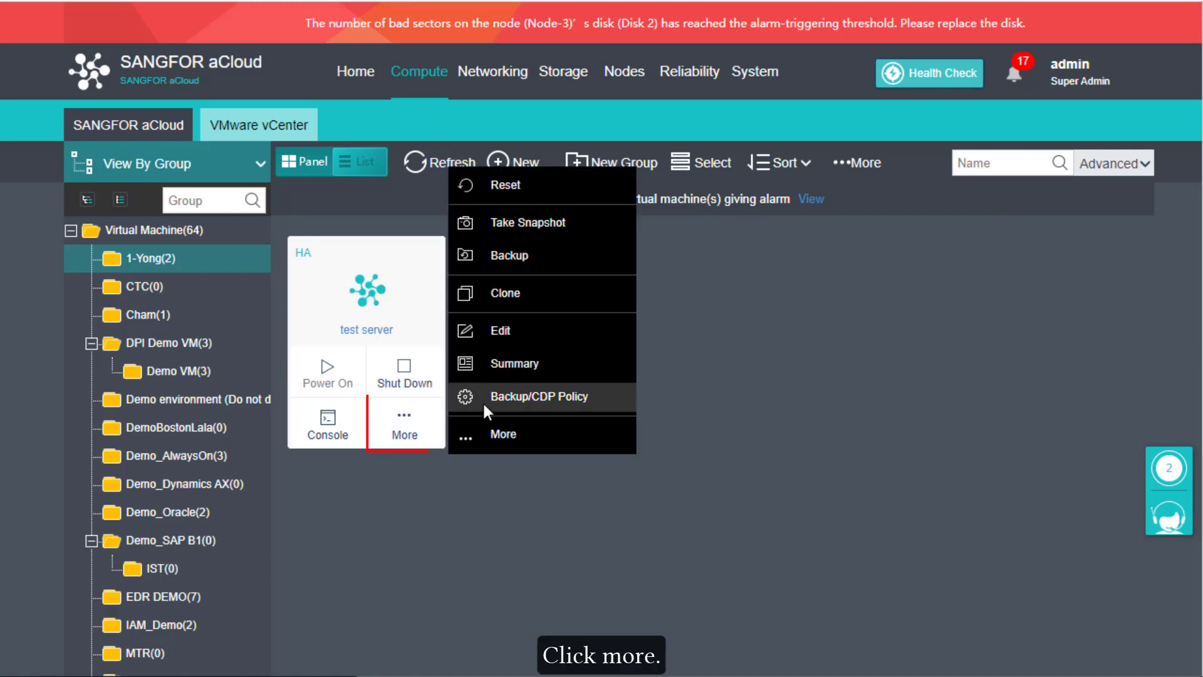
pyautogui.click(572, 297)
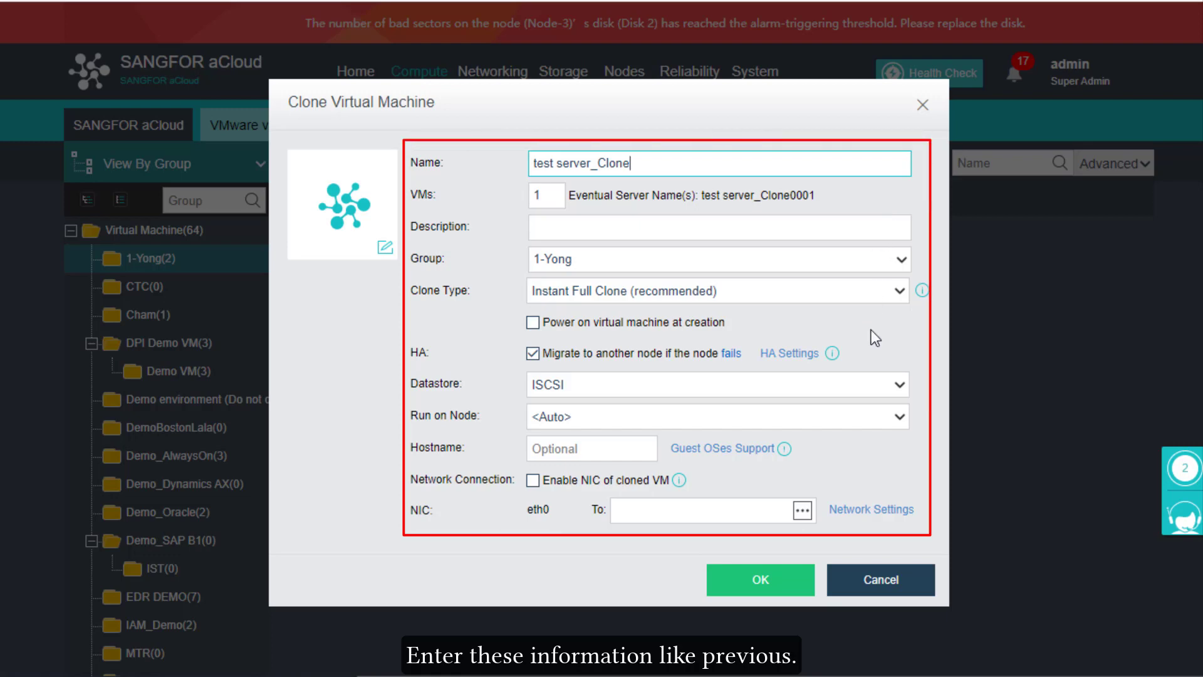
# Clone test server onto VirtualDatastore1 with its original storage policy and a network selected for the eth0 NIC.
pyautogui.click(892, 382)
pyautogui.click(843, 477)
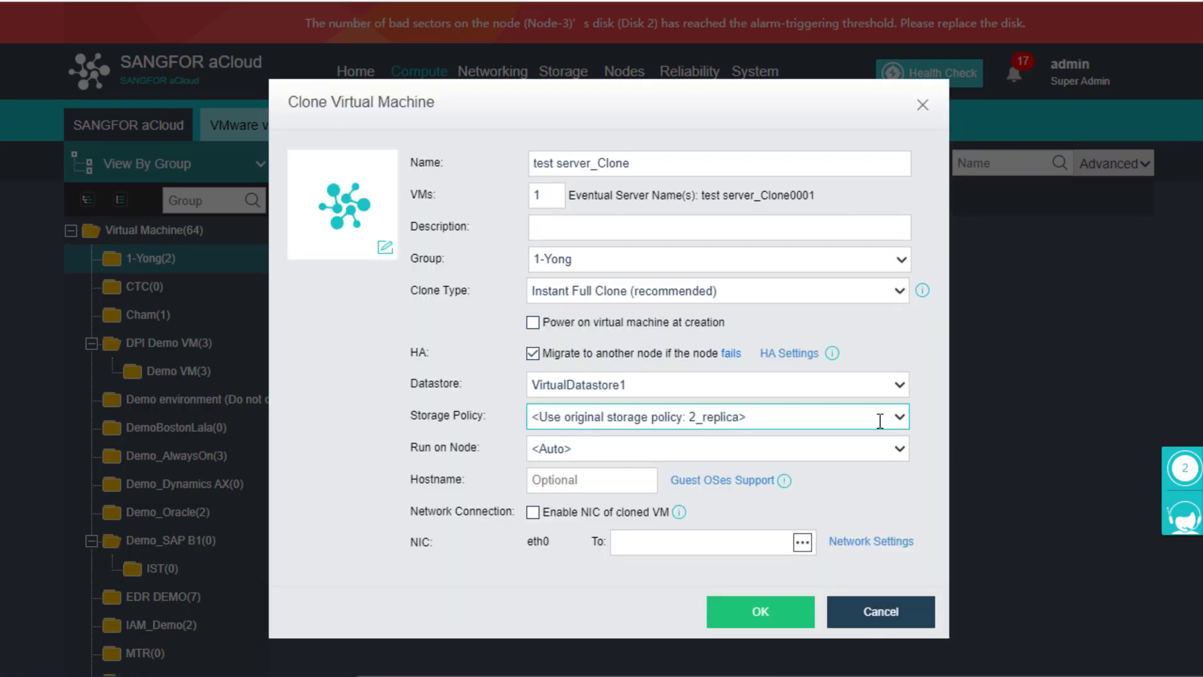
pyautogui.click(890, 419)
pyautogui.click(899, 294)
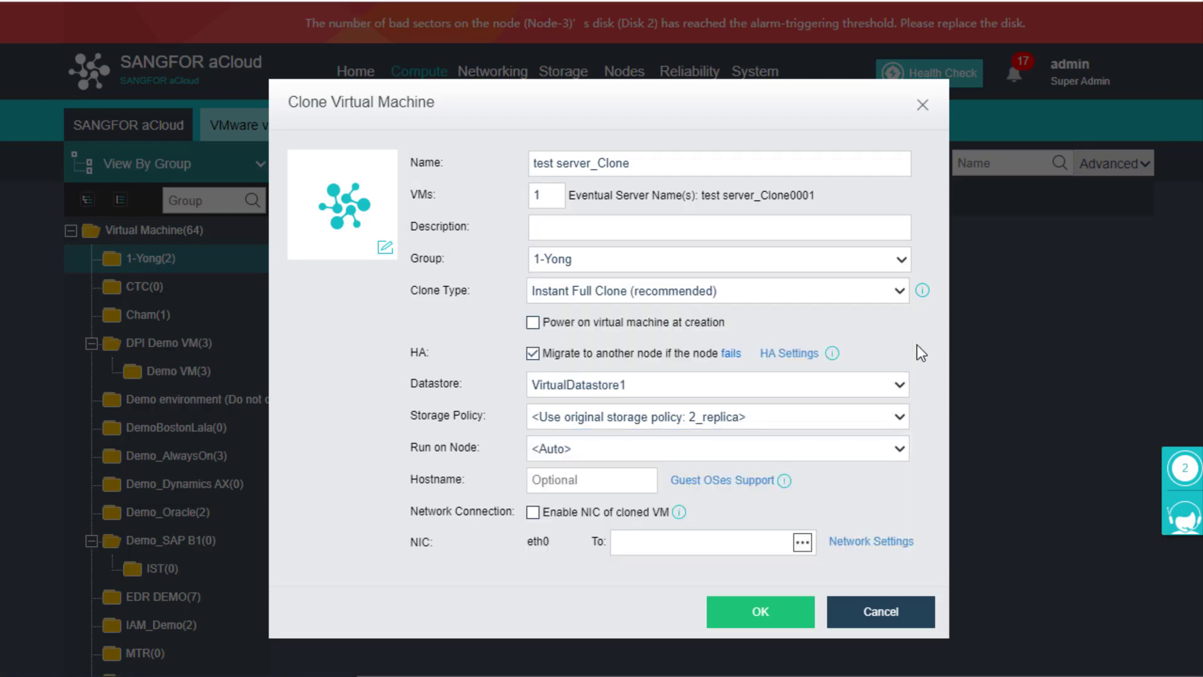
pyautogui.click(802, 541)
pyautogui.click(548, 548)
pyautogui.click(806, 620)
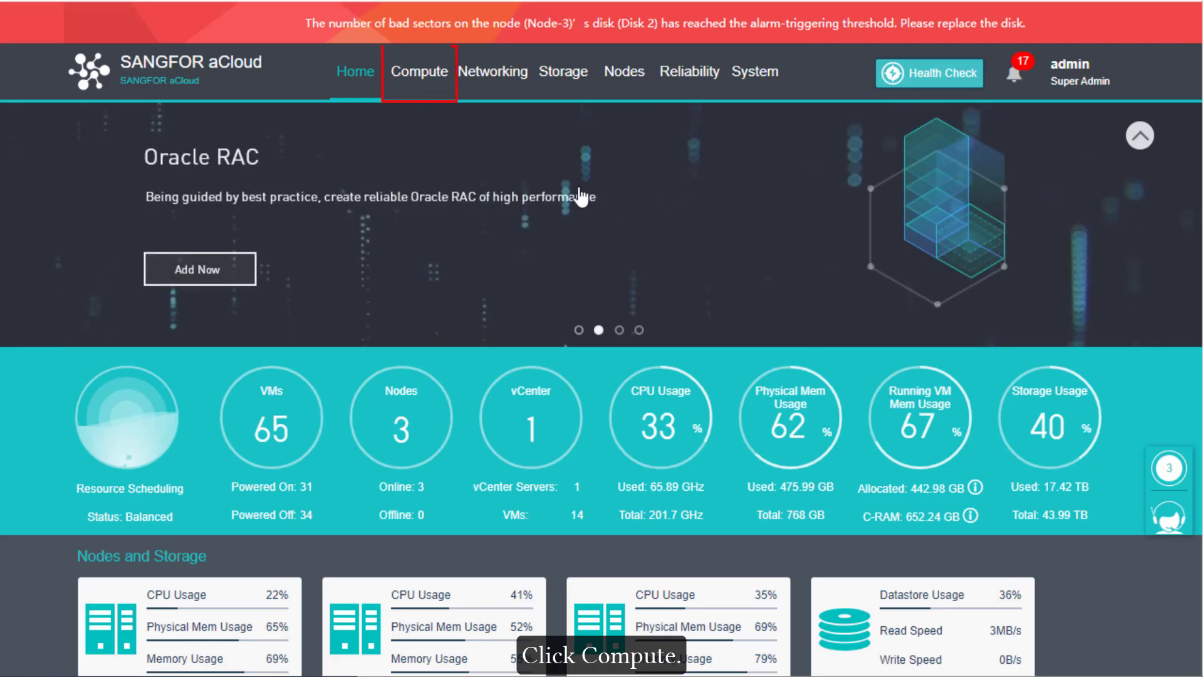
# Power off the test server virtual machine in the 1-Yong compute group.
pyautogui.click(419, 94)
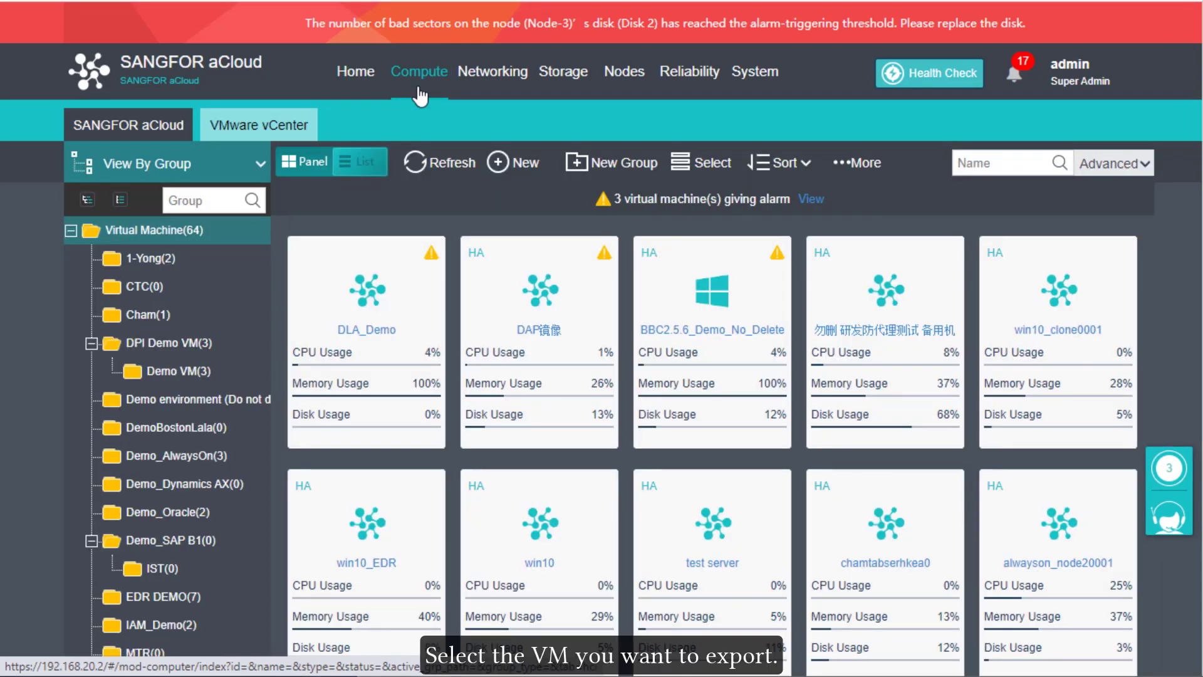
pyautogui.click(172, 264)
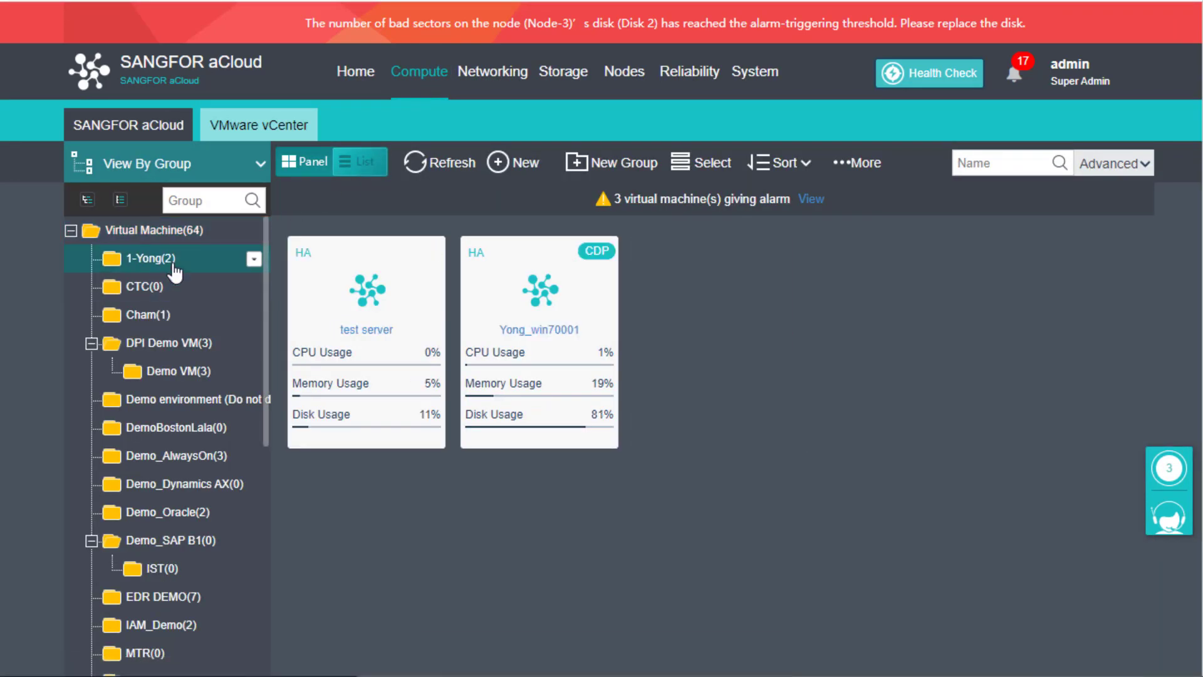
pyautogui.moveTo(377, 280)
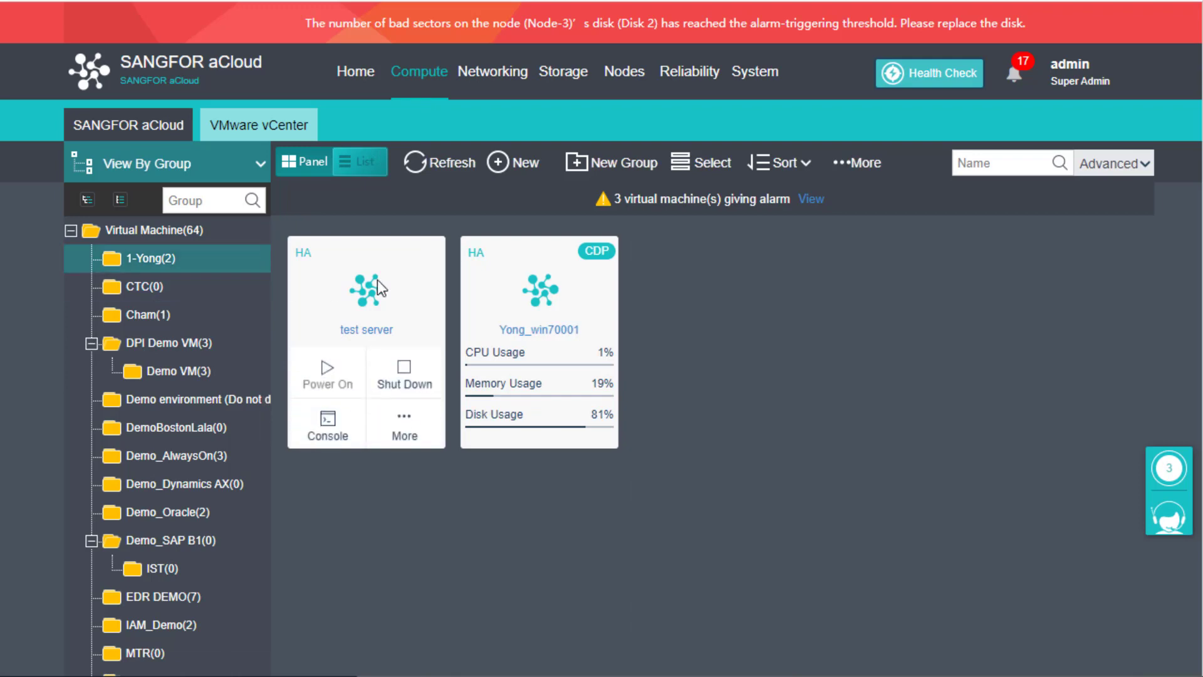
pyautogui.click(406, 432)
pyautogui.moveTo(509, 438)
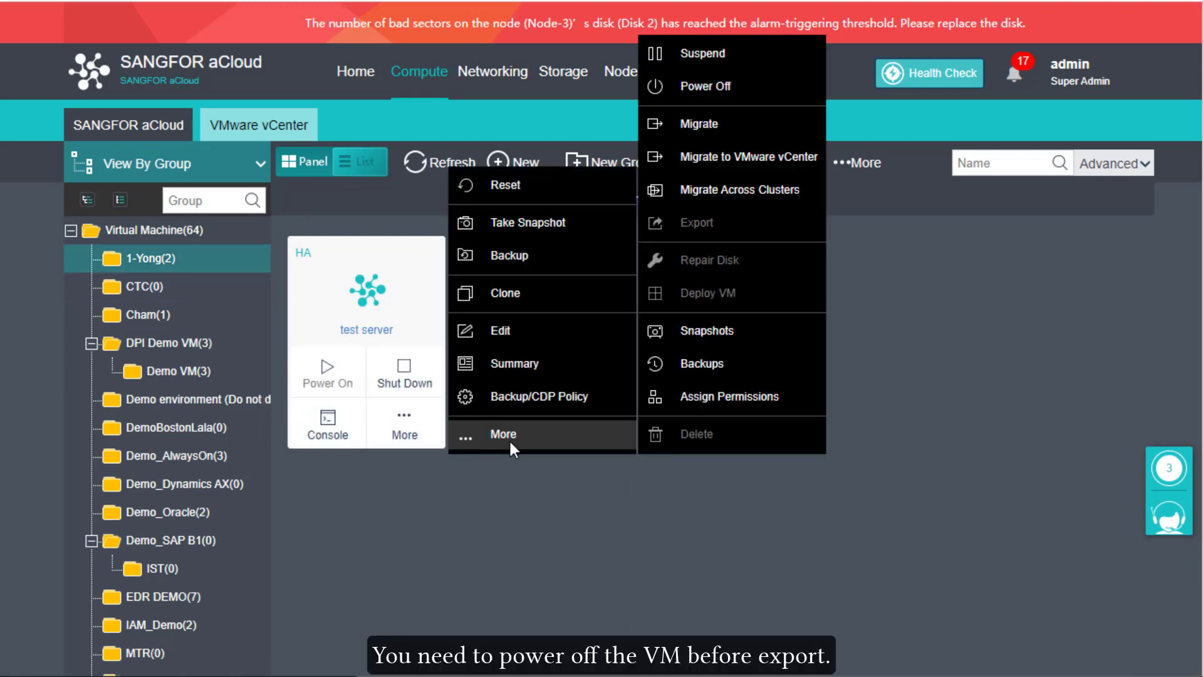
pyautogui.click(702, 85)
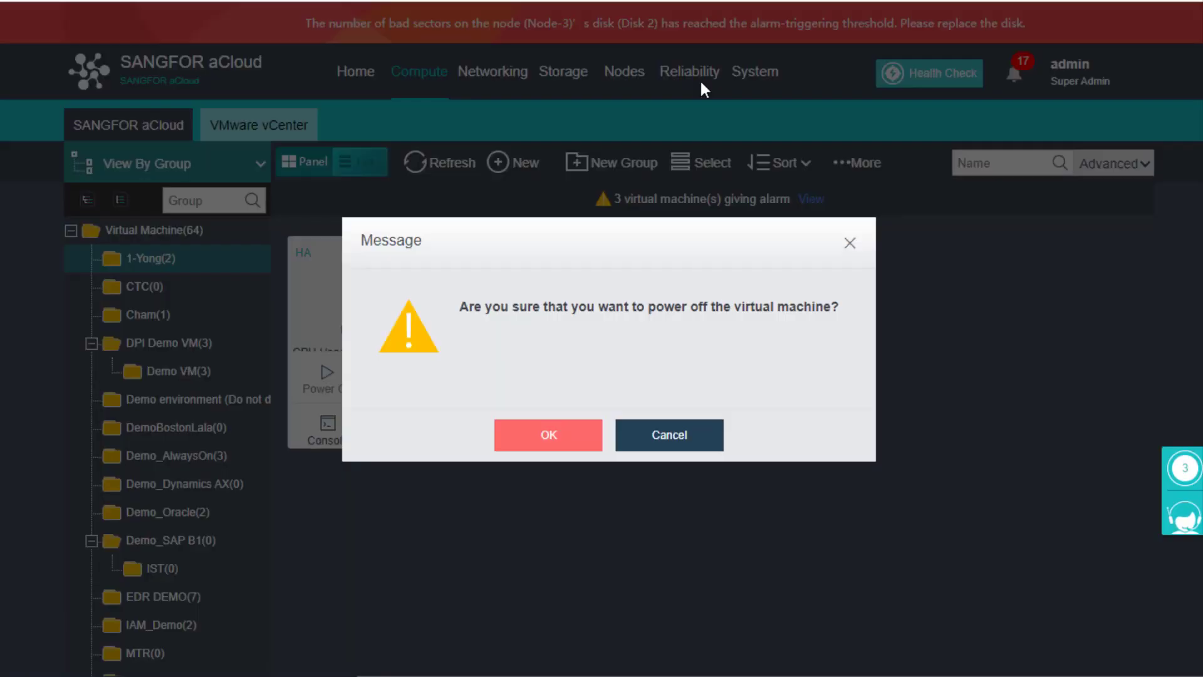
pyautogui.click(549, 438)
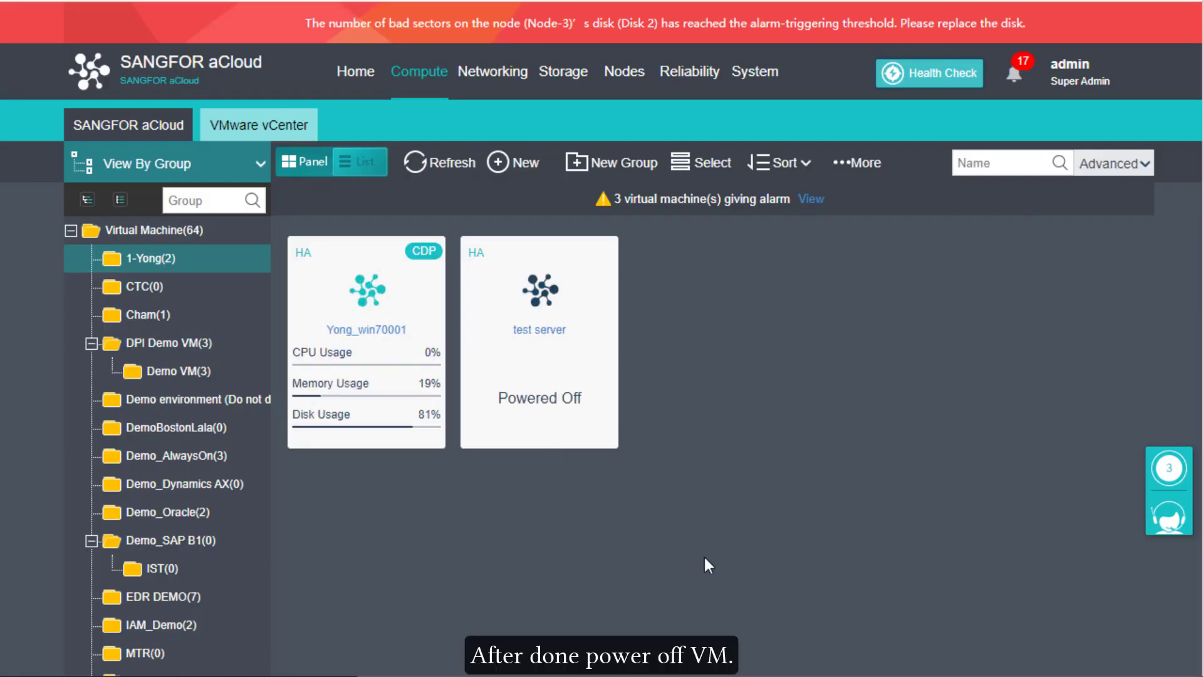
# Export the test server virtual machine in the VMA file format.
pyautogui.moveTo(577, 379)
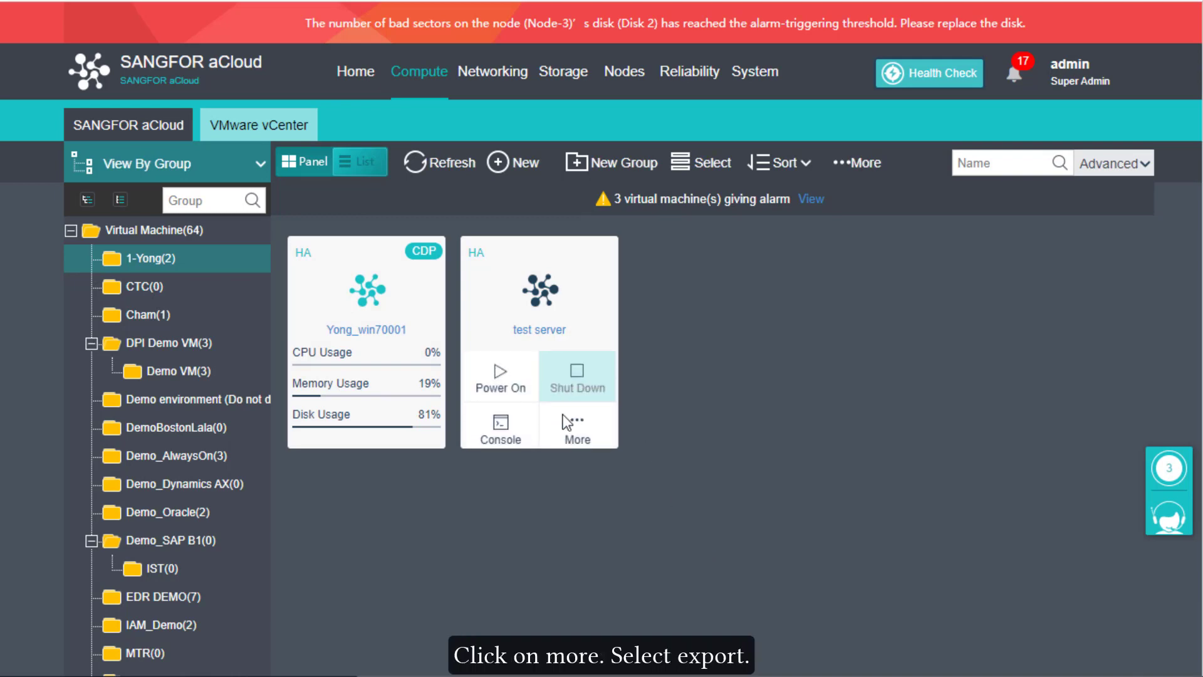
pyautogui.click(569, 441)
pyautogui.click(716, 429)
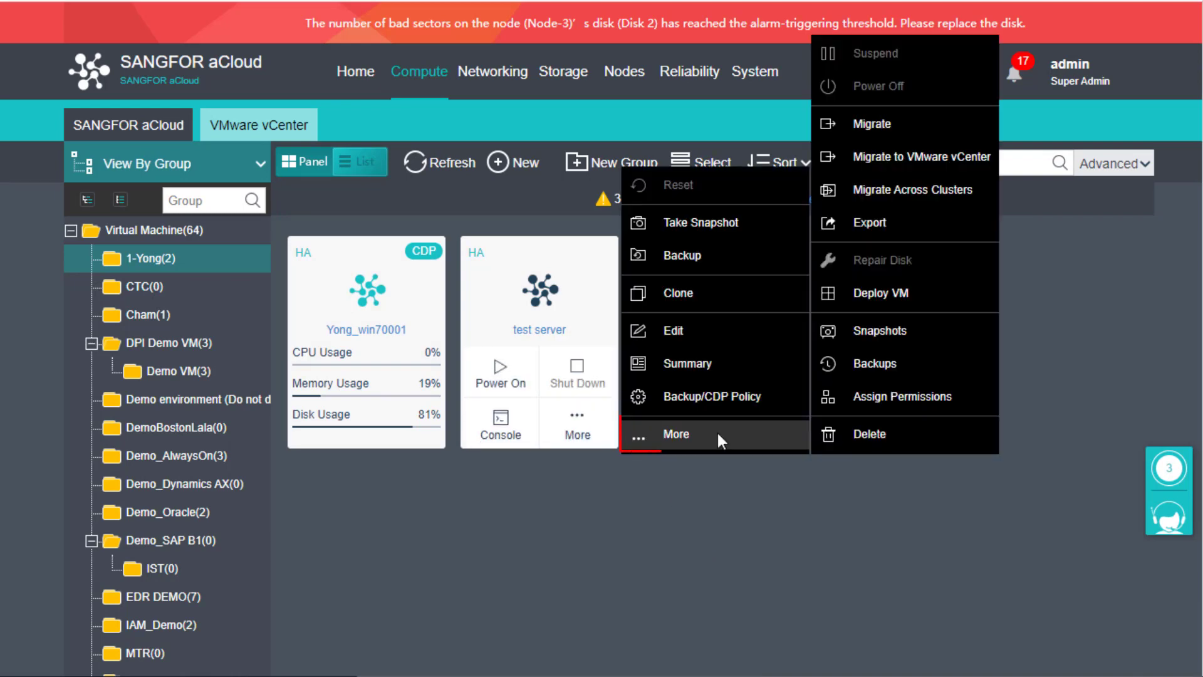
pyautogui.click(885, 229)
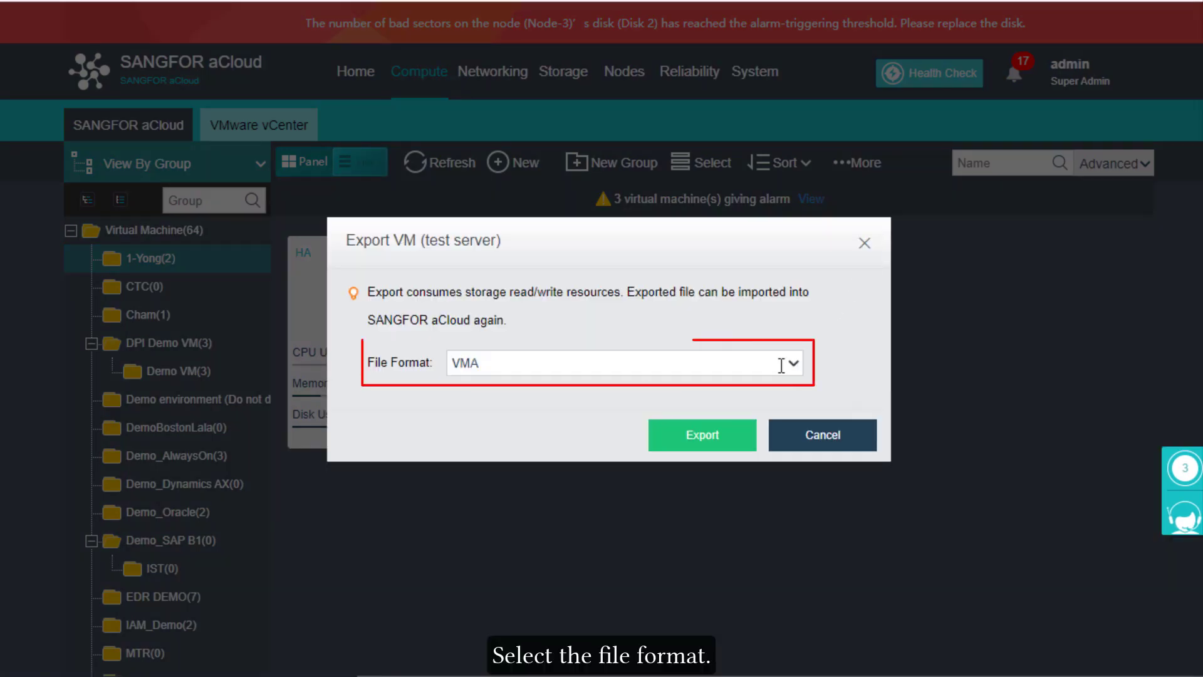
pyautogui.click(792, 365)
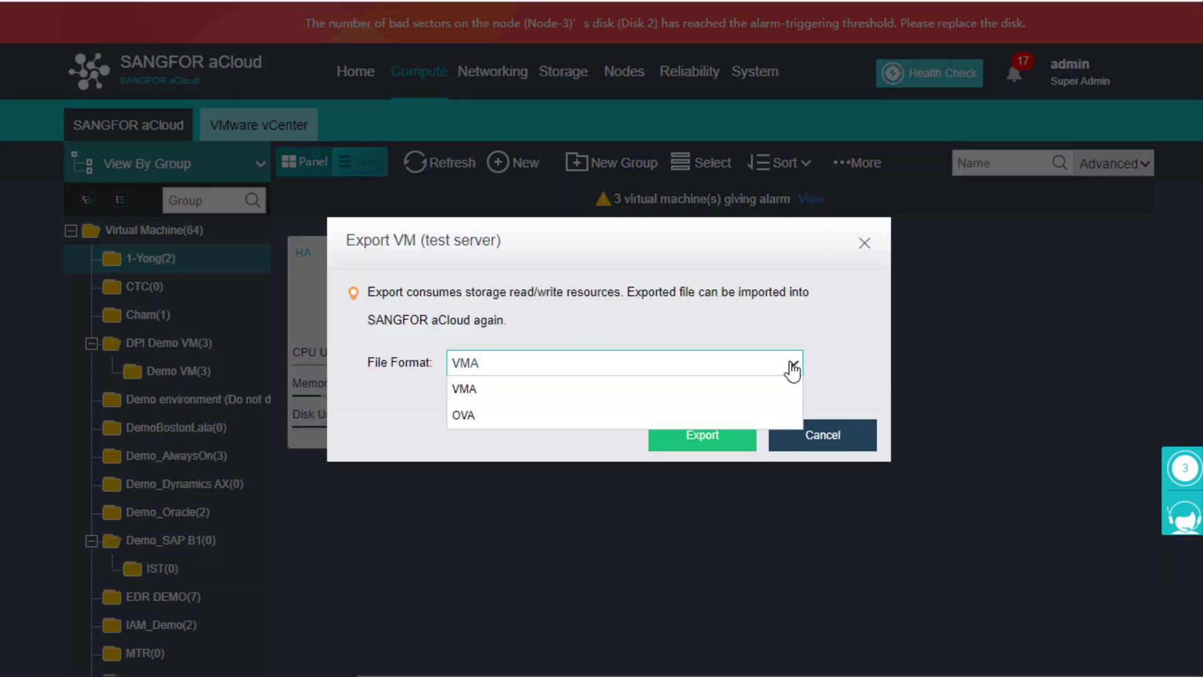
pyautogui.click(785, 385)
pyautogui.click(725, 438)
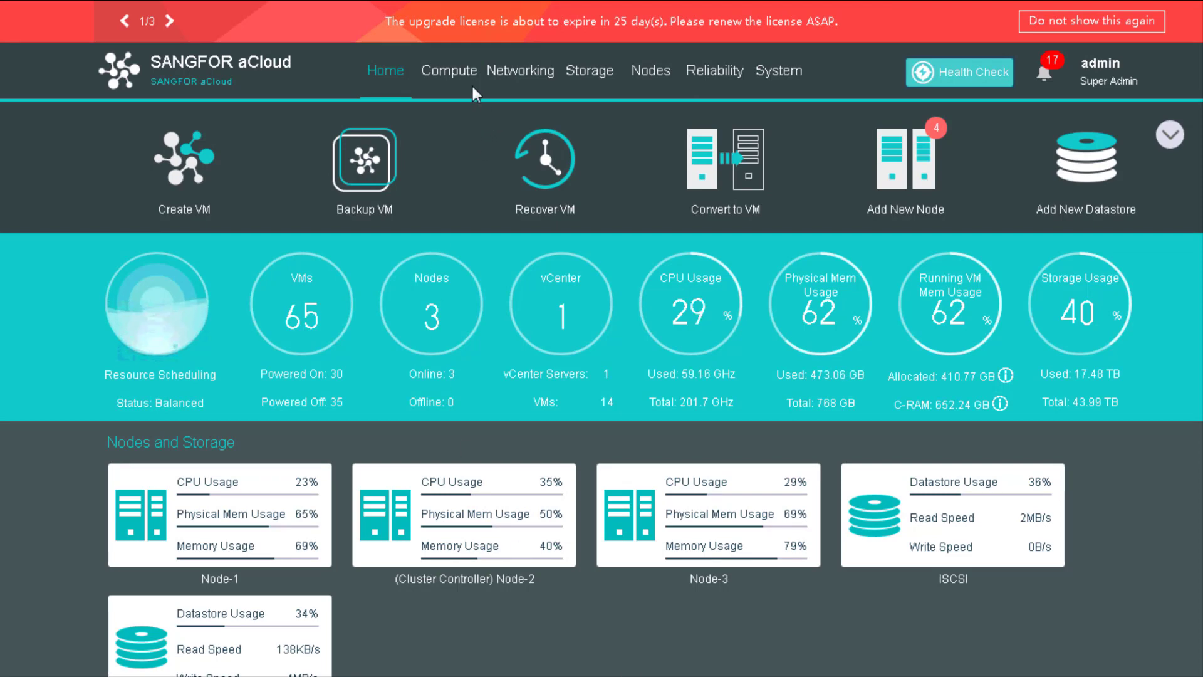
# Start creating a new virtual machine in Compute by importing an image file from the local PC.
pyautogui.click(453, 76)
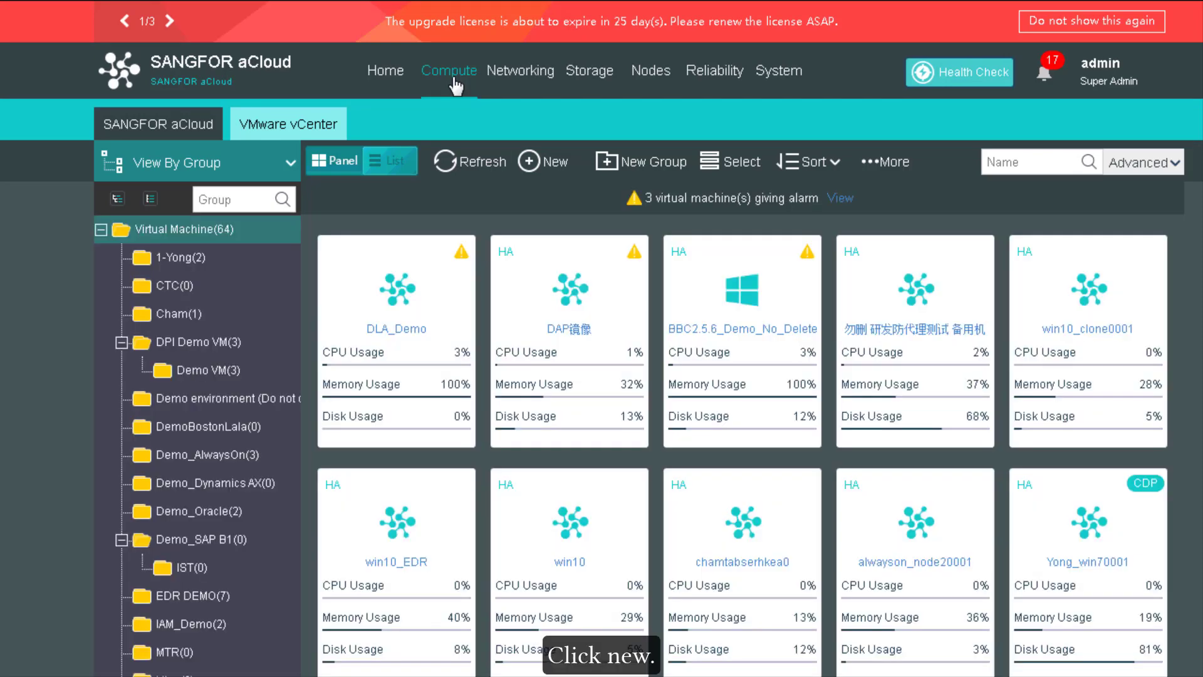
pyautogui.click(546, 163)
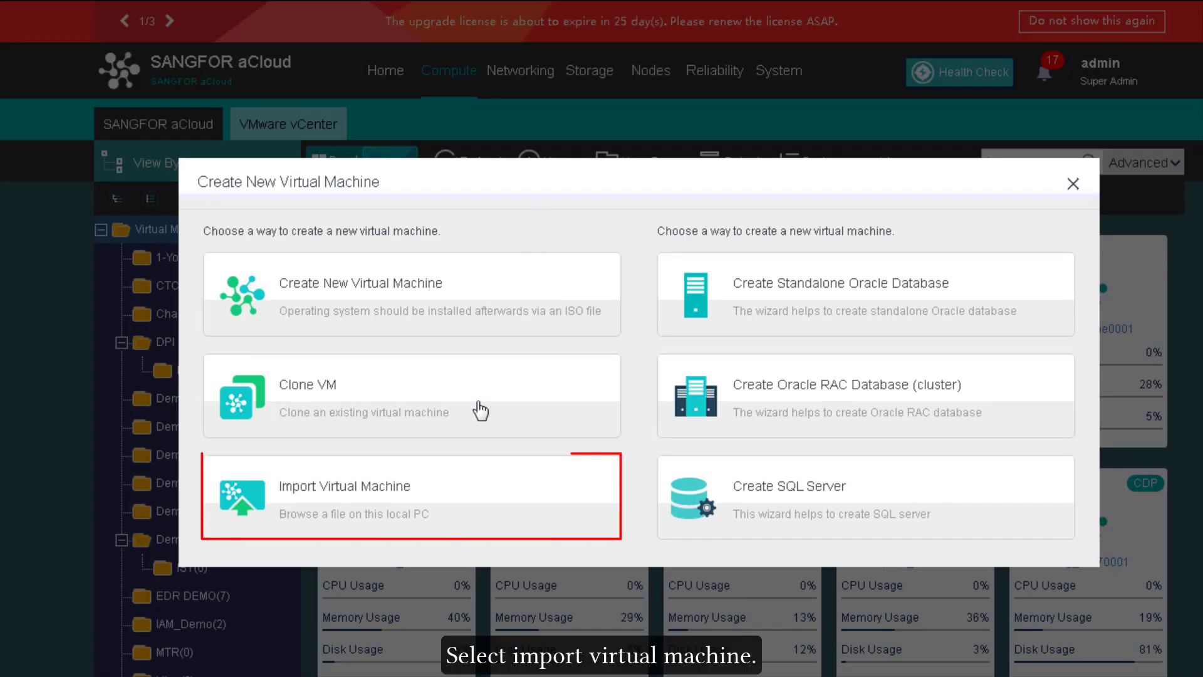
pyautogui.click(454, 509)
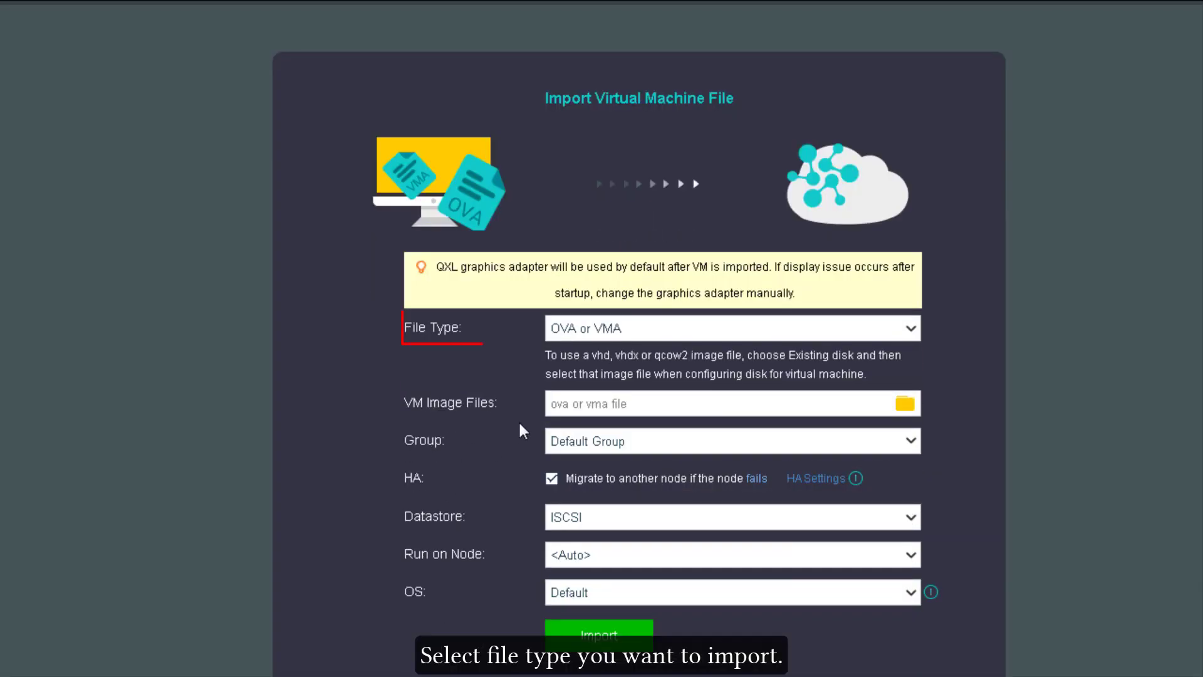
# Set the import file type to OVA or VMA and select test server.vma from Downloads as the VM image.
pyautogui.click(882, 326)
pyautogui.click(827, 364)
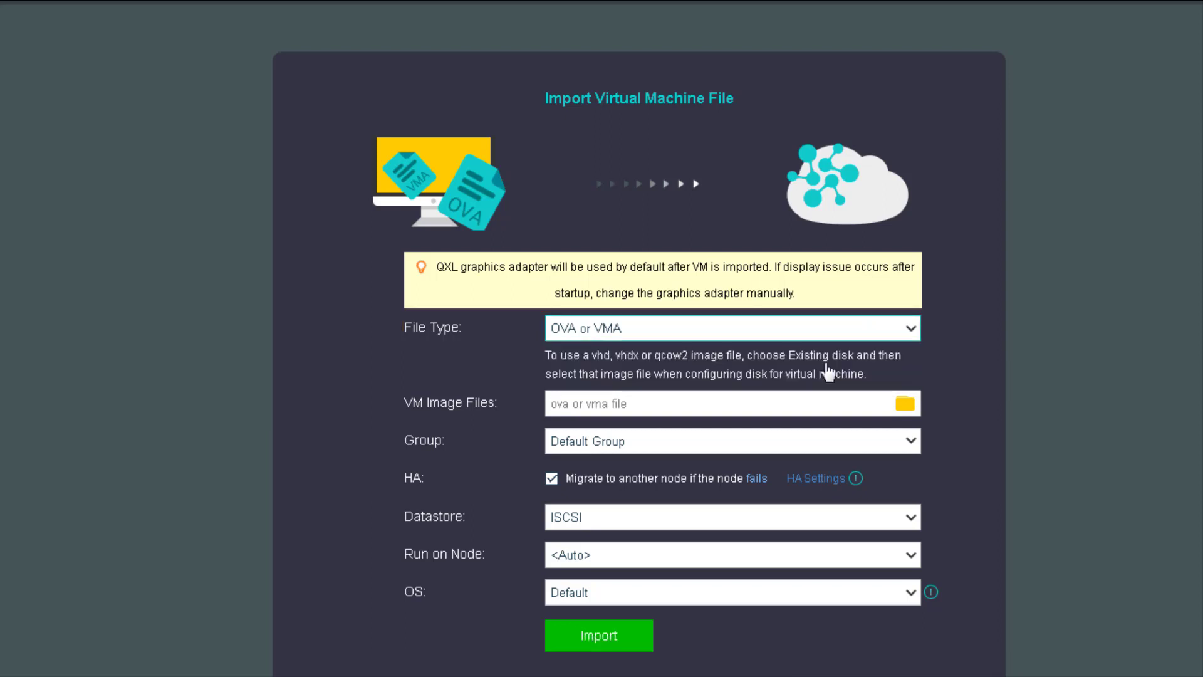
pyautogui.scroll(-1, 826, 364)
pyautogui.click(913, 308)
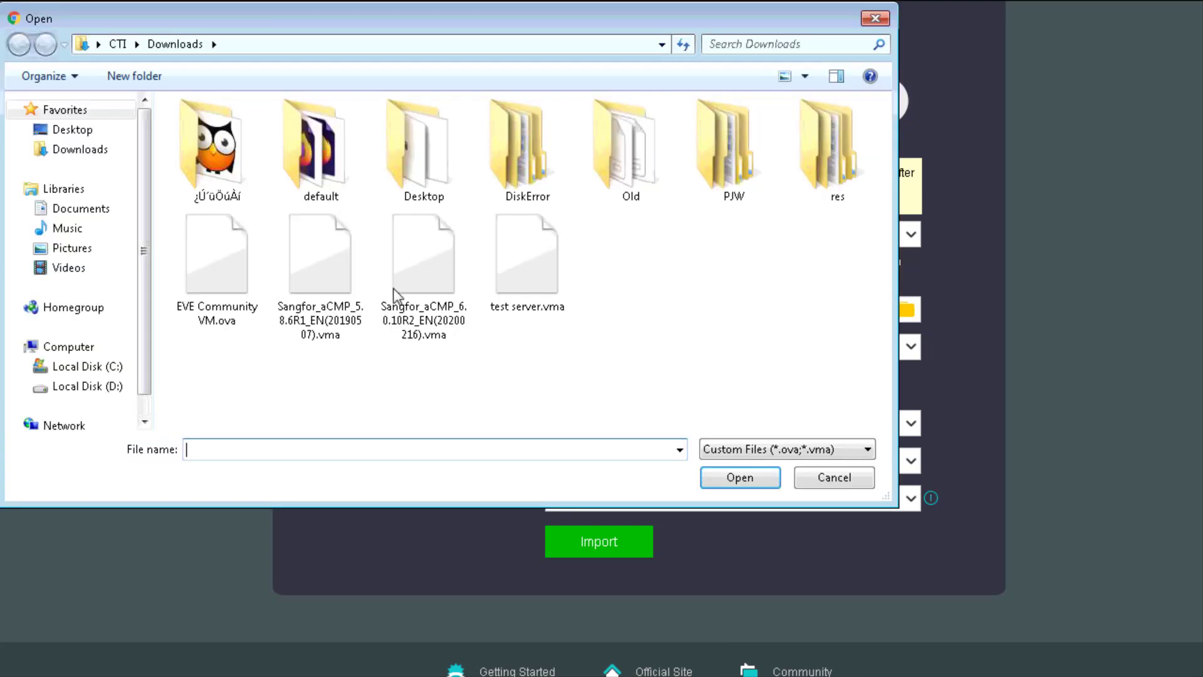
pyautogui.click(538, 269)
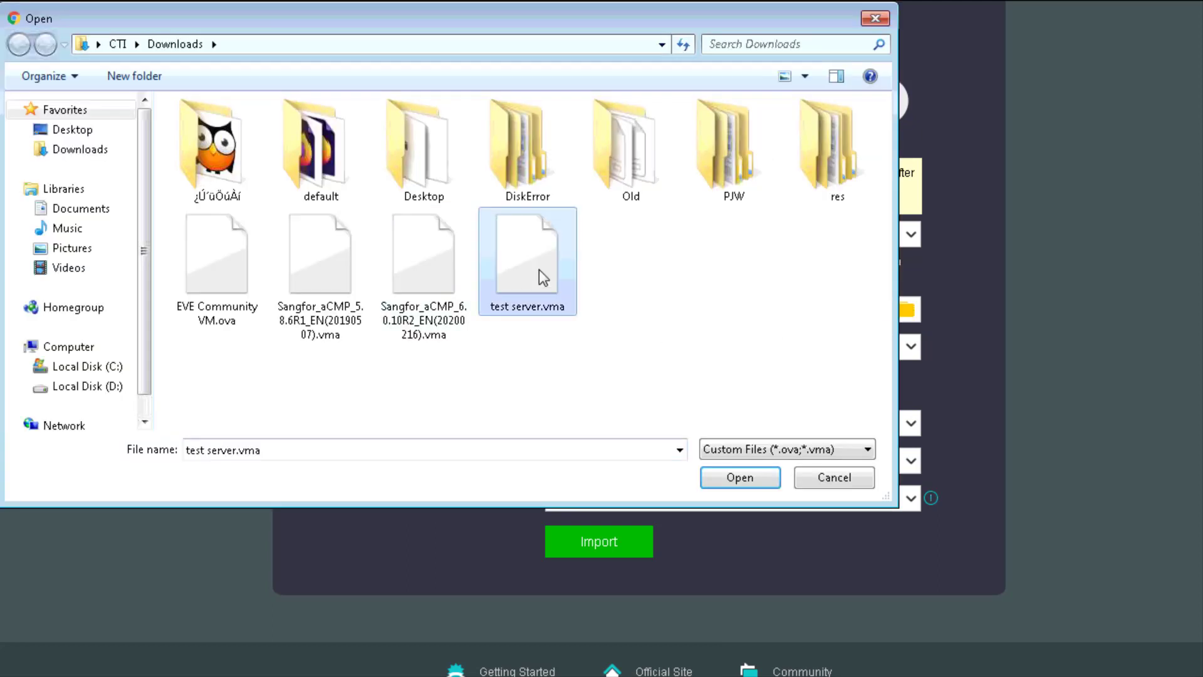
pyautogui.click(740, 478)
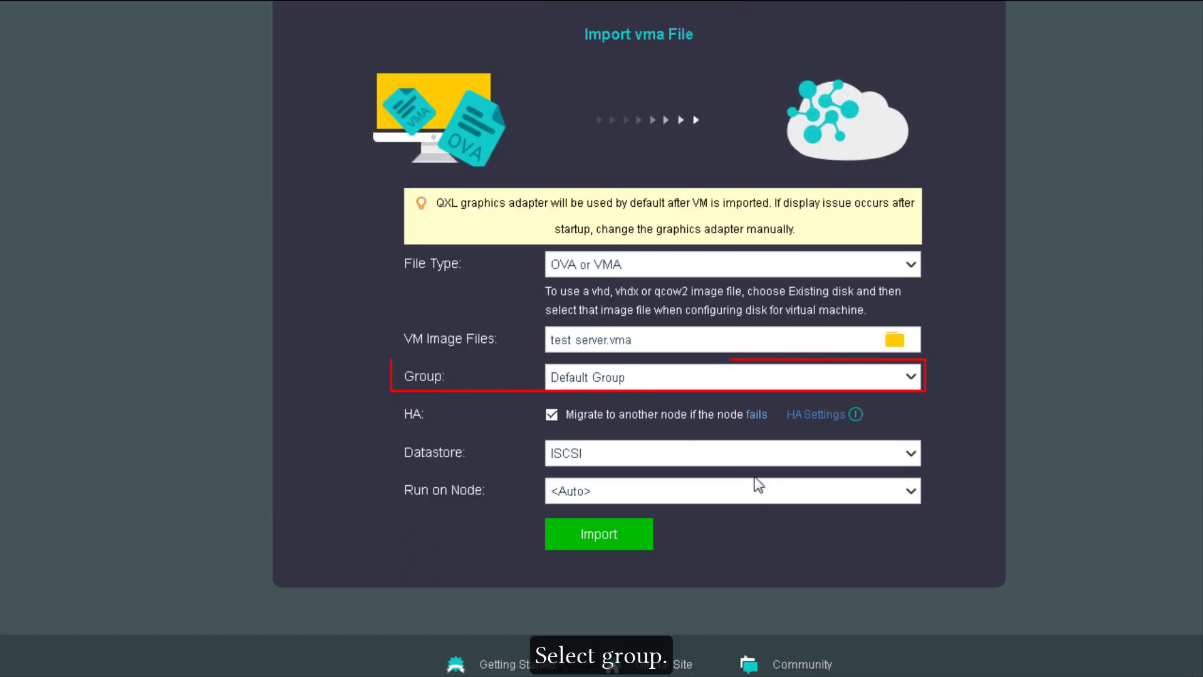
# Import the virtual machine into the 1-Yong group on VirtualDatastore1, with the 2_replica storage policy and the run node set to Auto.
pyautogui.click(910, 379)
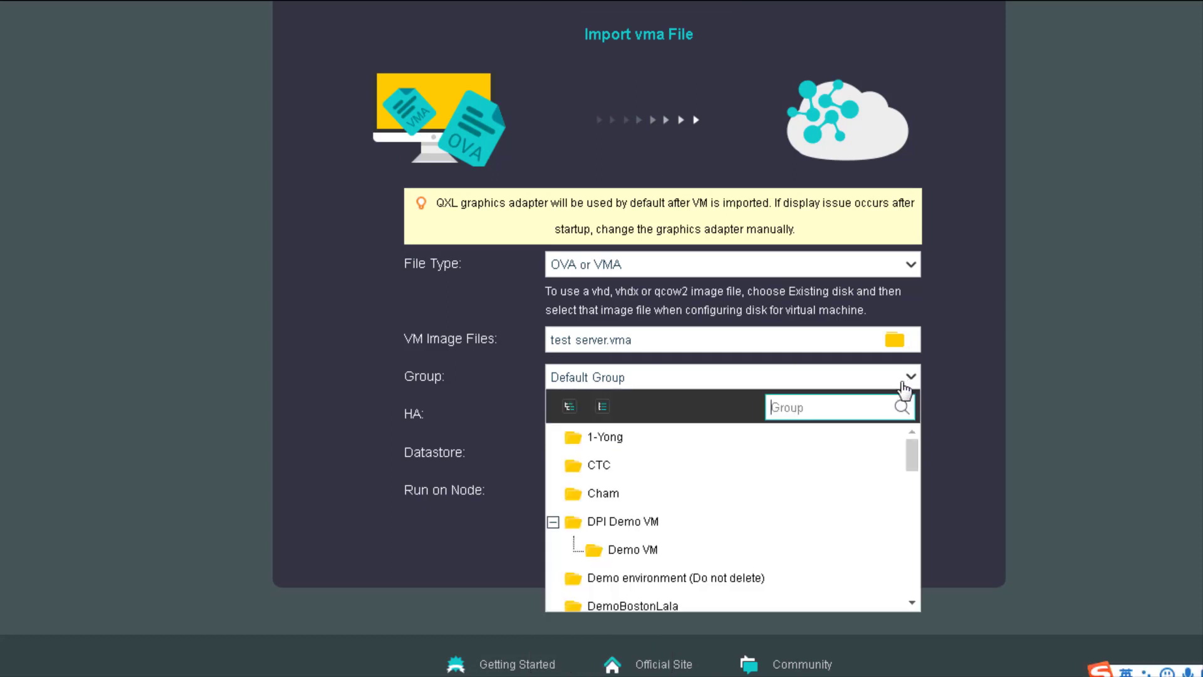
pyautogui.click(615, 439)
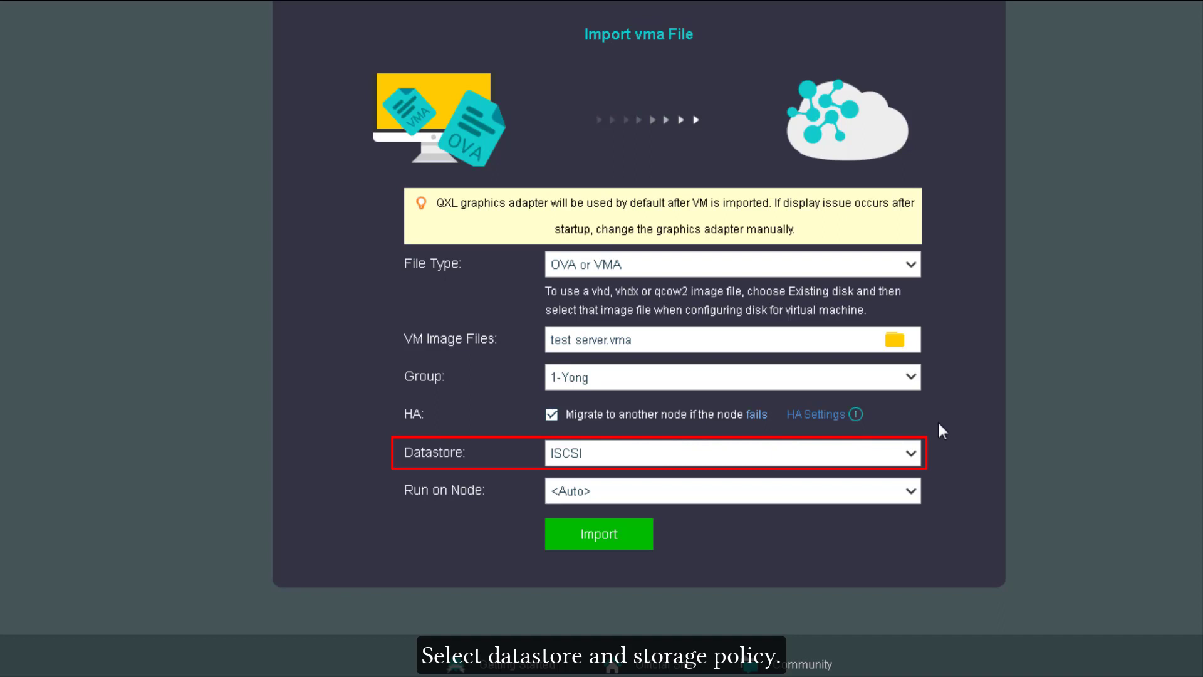
pyautogui.click(911, 455)
pyautogui.click(727, 554)
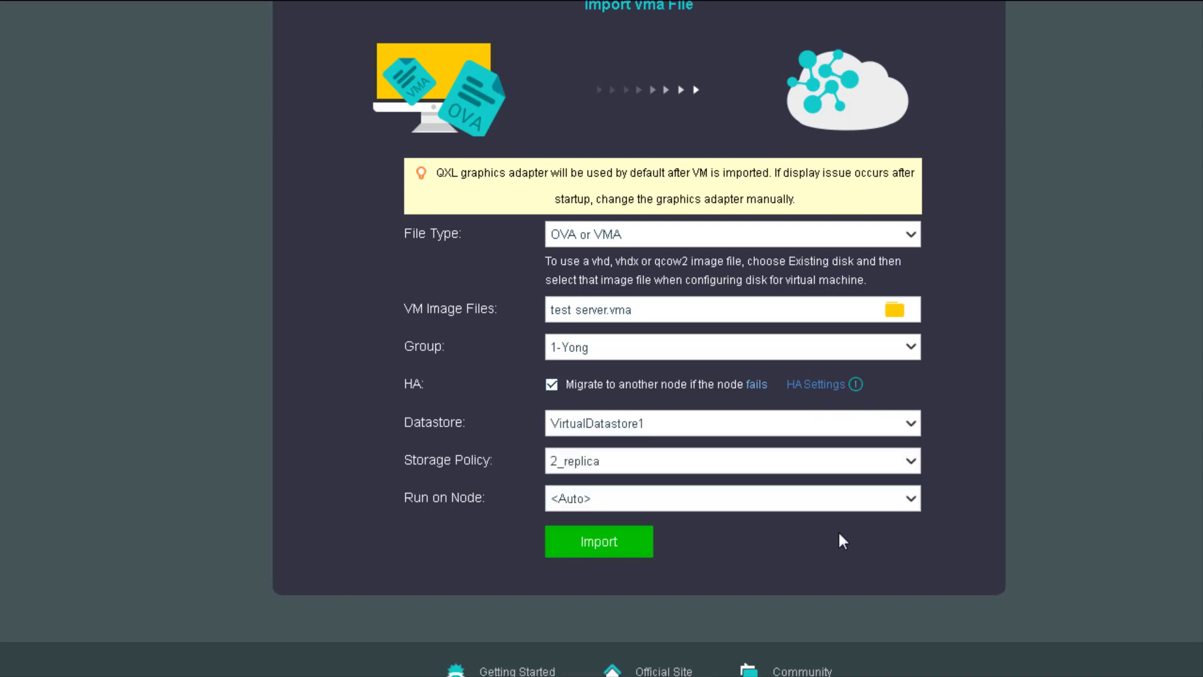
pyautogui.click(910, 463)
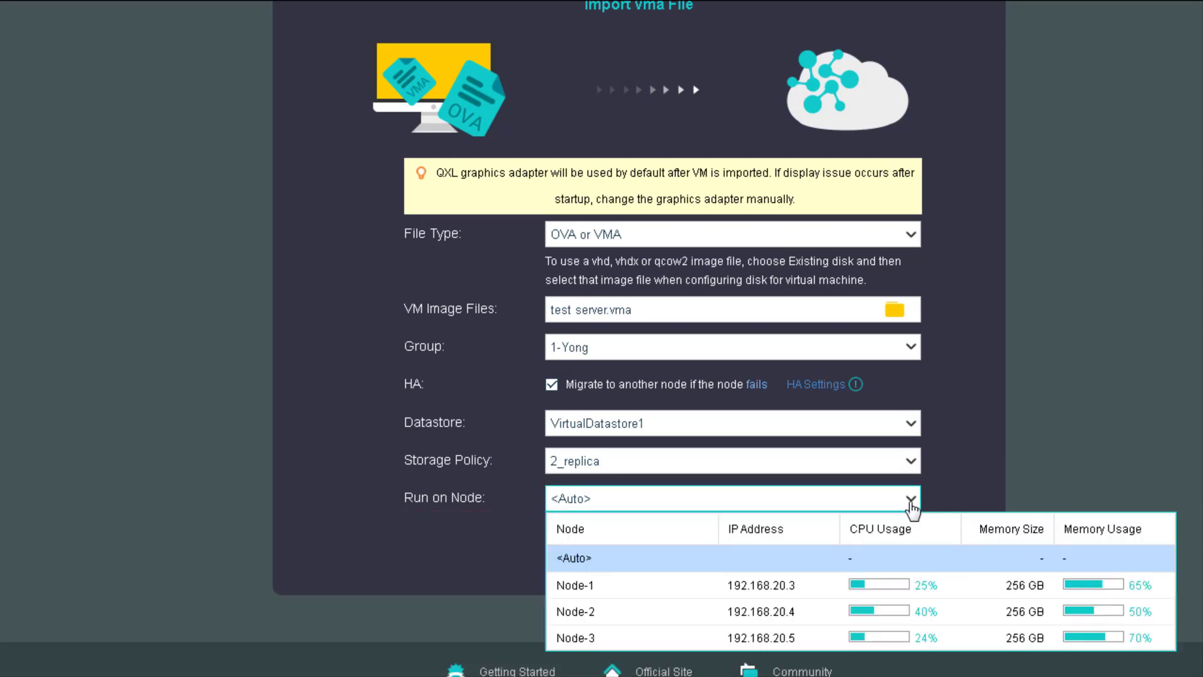
pyautogui.click(910, 501)
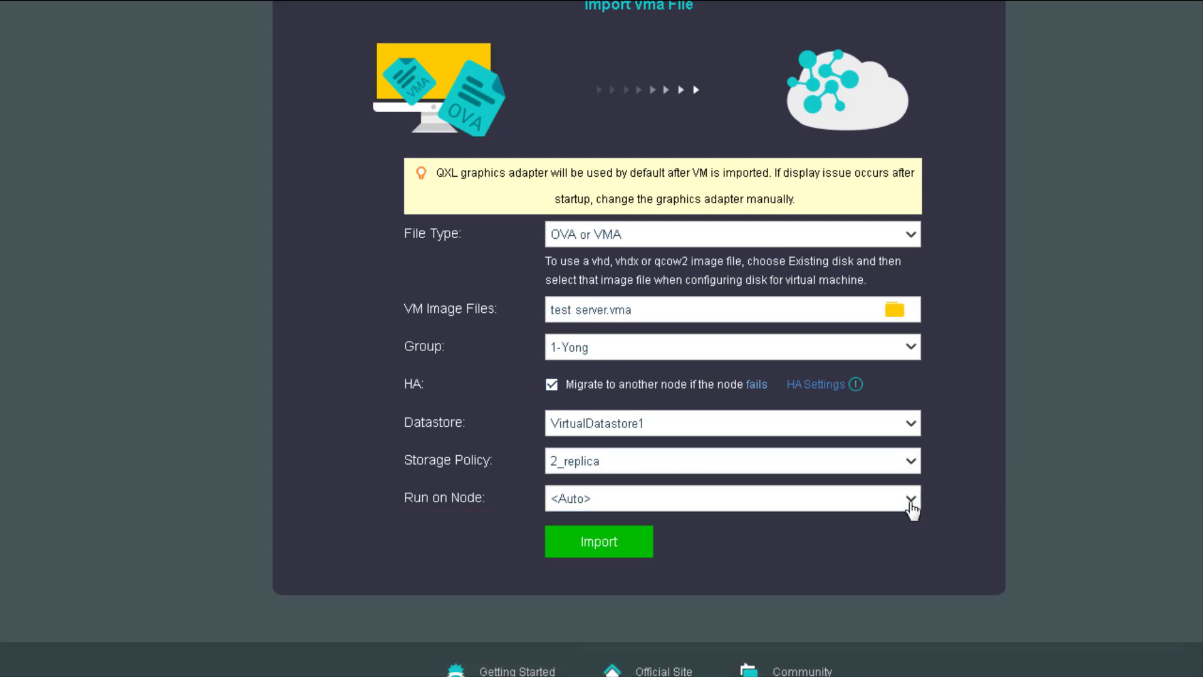
pyautogui.click(586, 555)
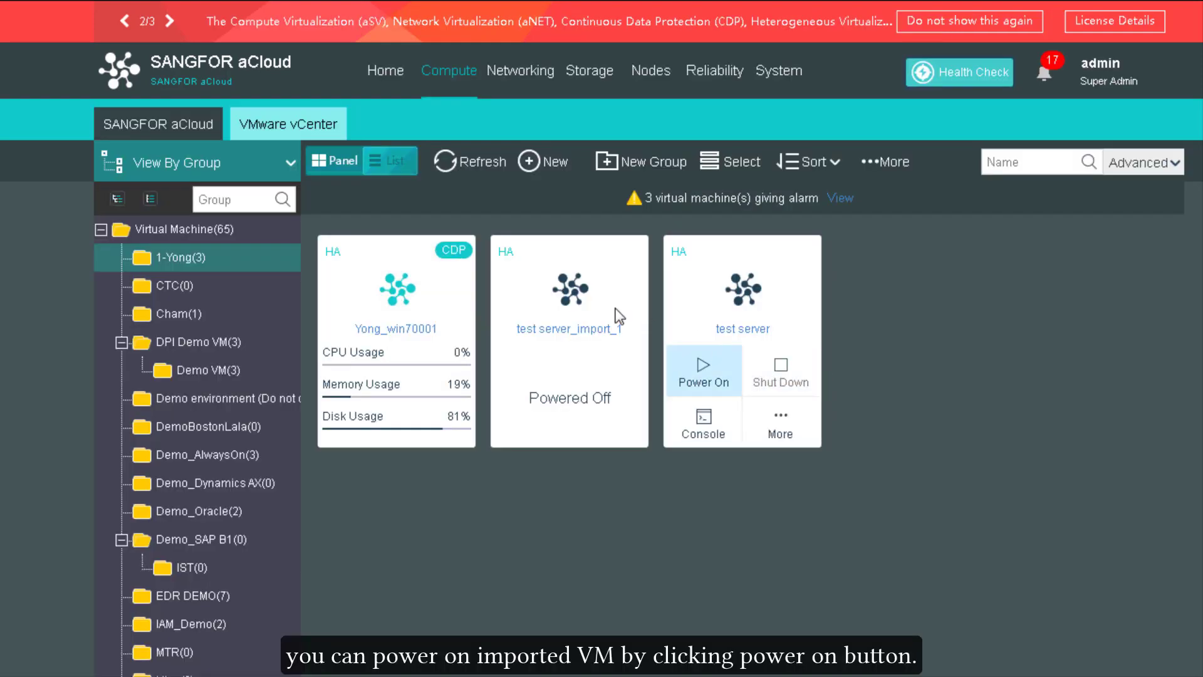
pyautogui.moveTo(580, 303)
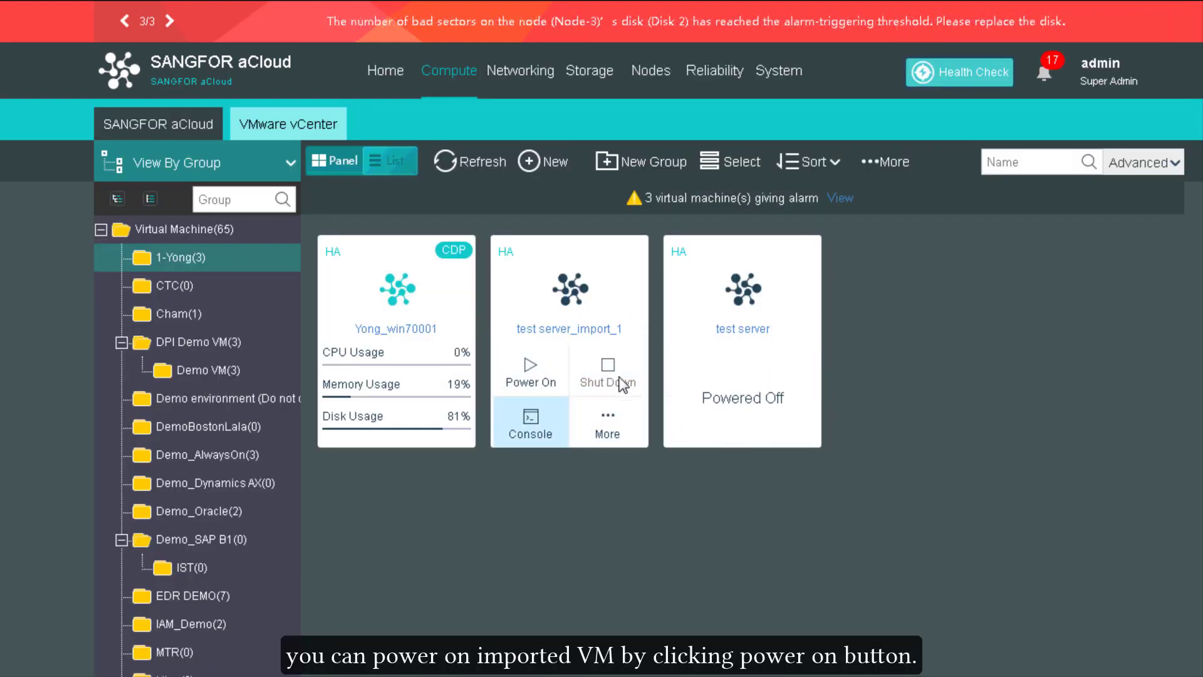